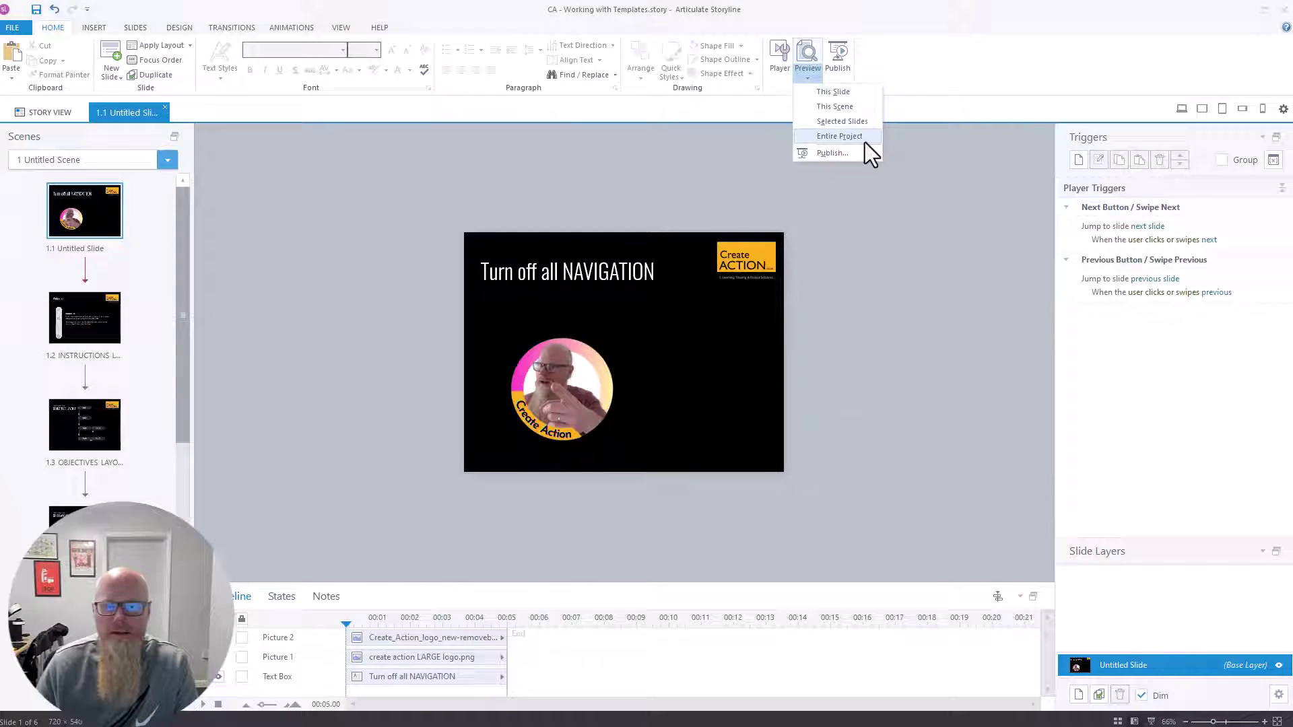
# - Preview the entire course
pyautogui.click(850, 138)
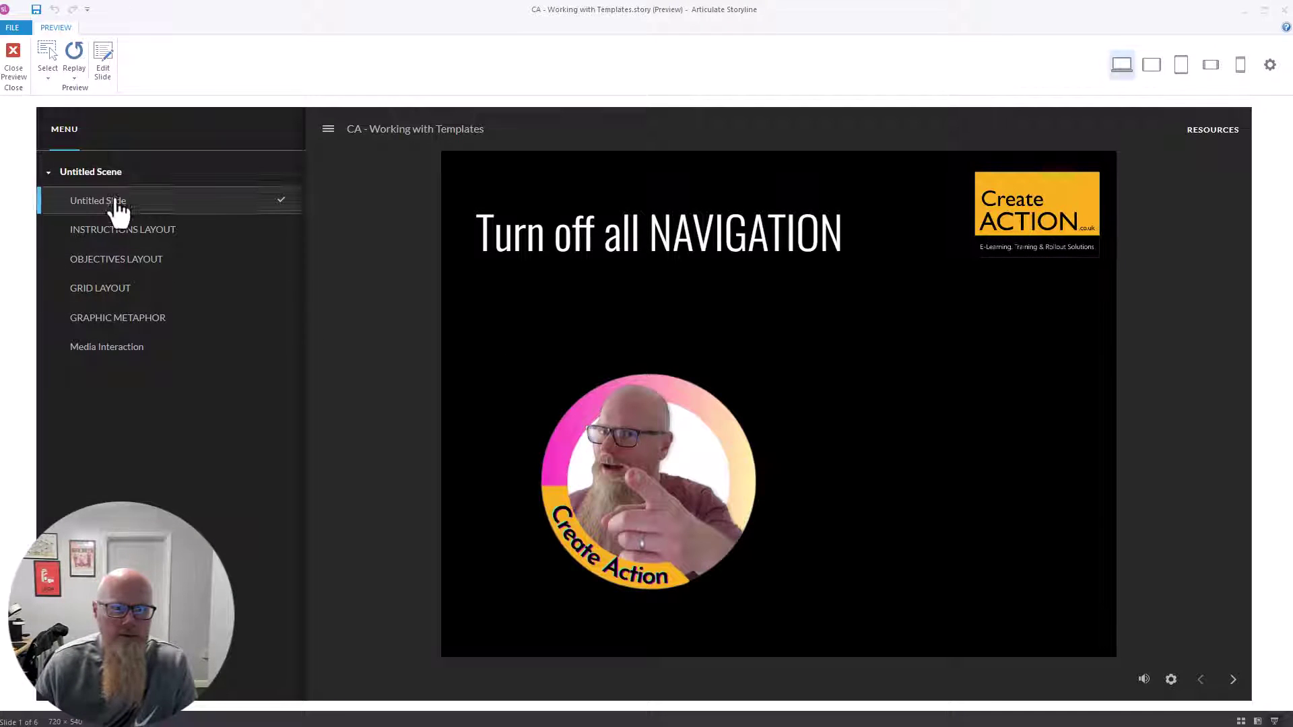
pyautogui.click(96, 319)
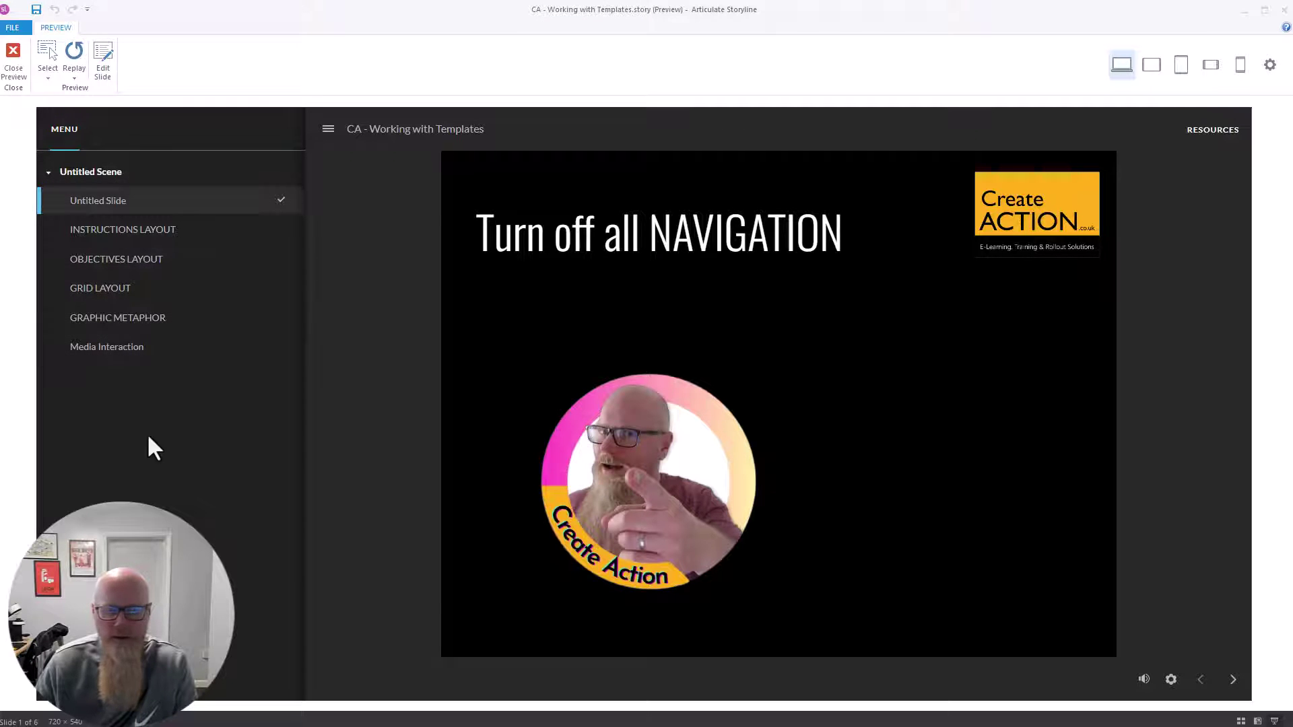
pyautogui.moveTo(1145, 688)
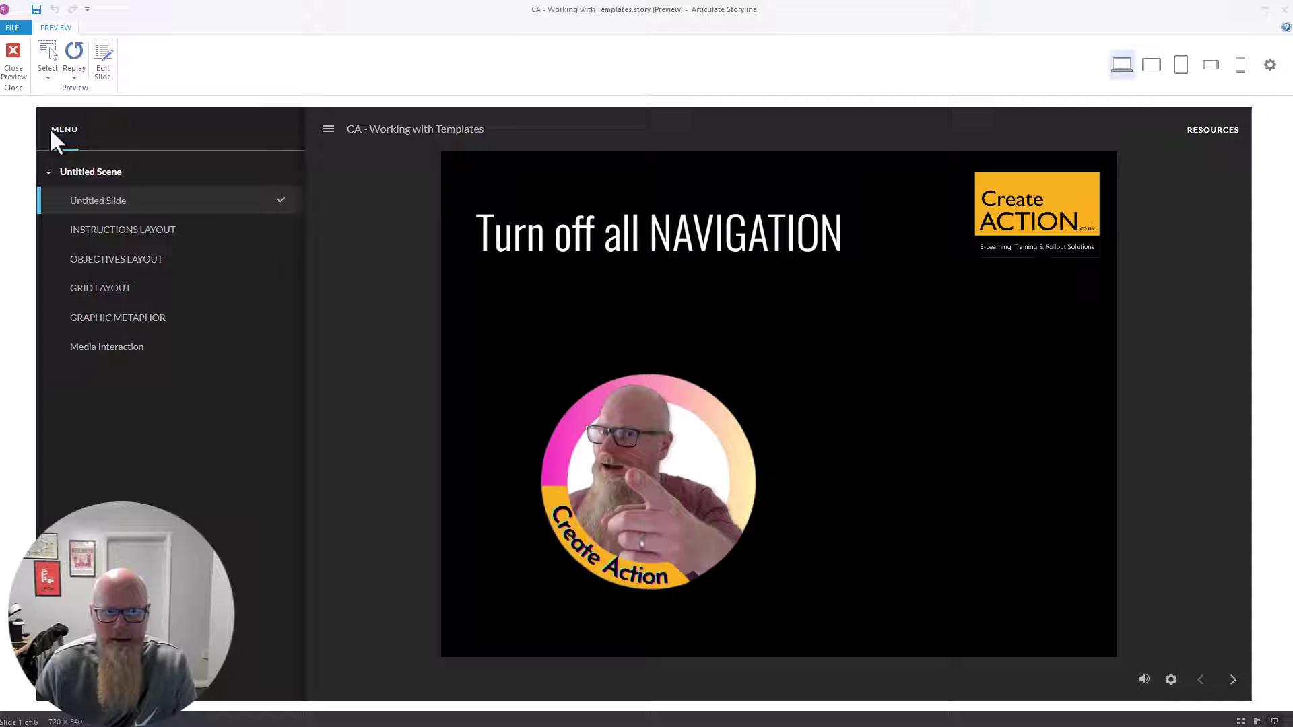
# - Collapse and reopen the player's side menu twice, then close the preview
pyautogui.click(329, 129)
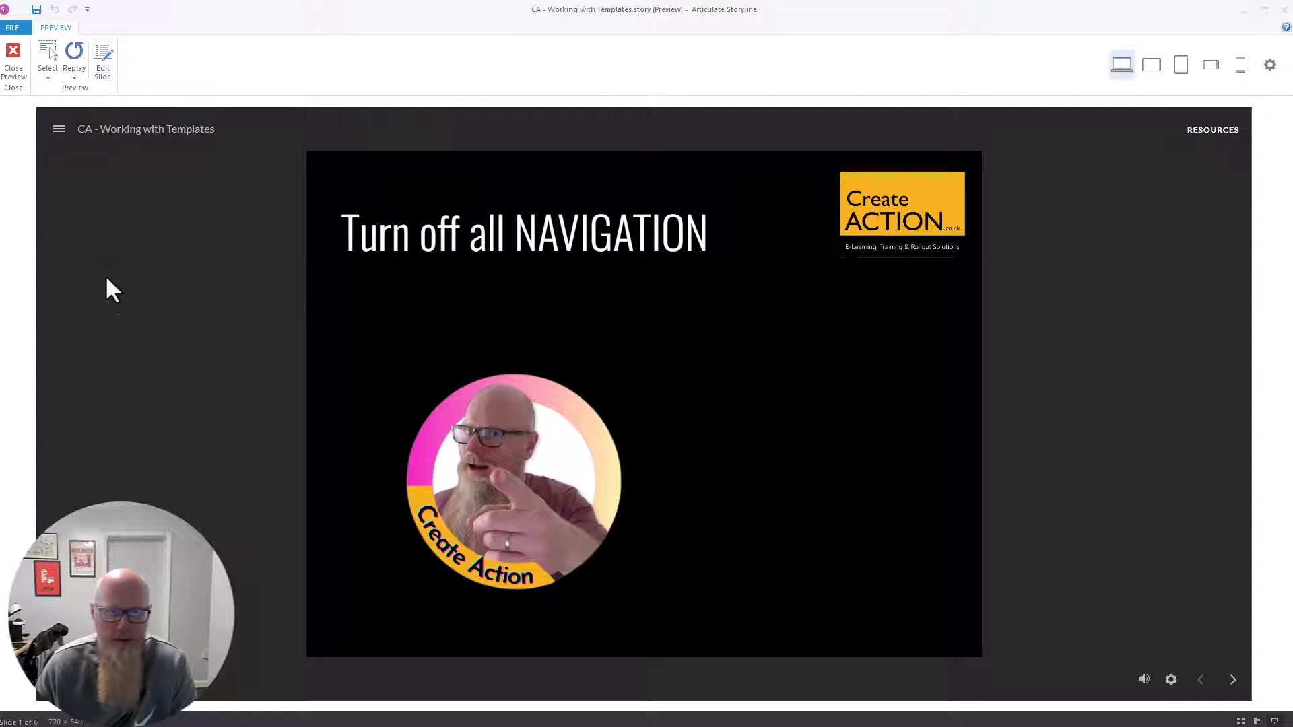
pyautogui.click(57, 131)
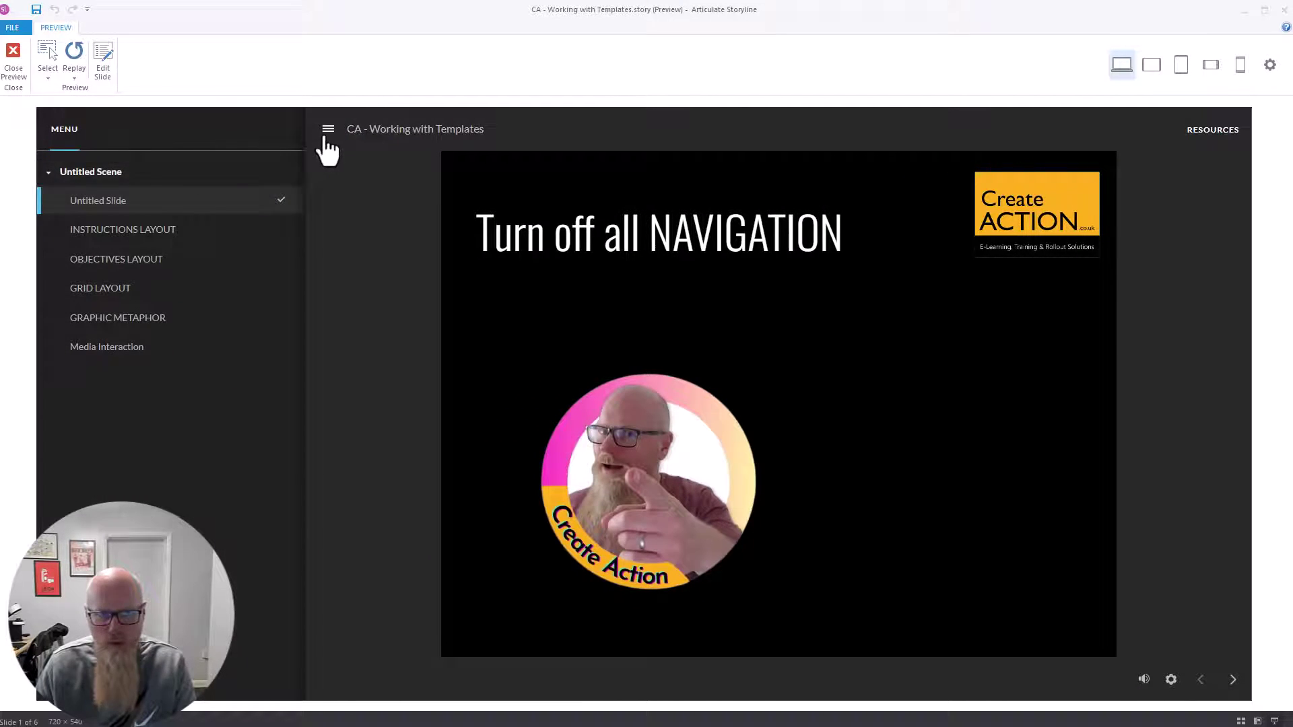
pyautogui.click(327, 130)
pyautogui.click(58, 129)
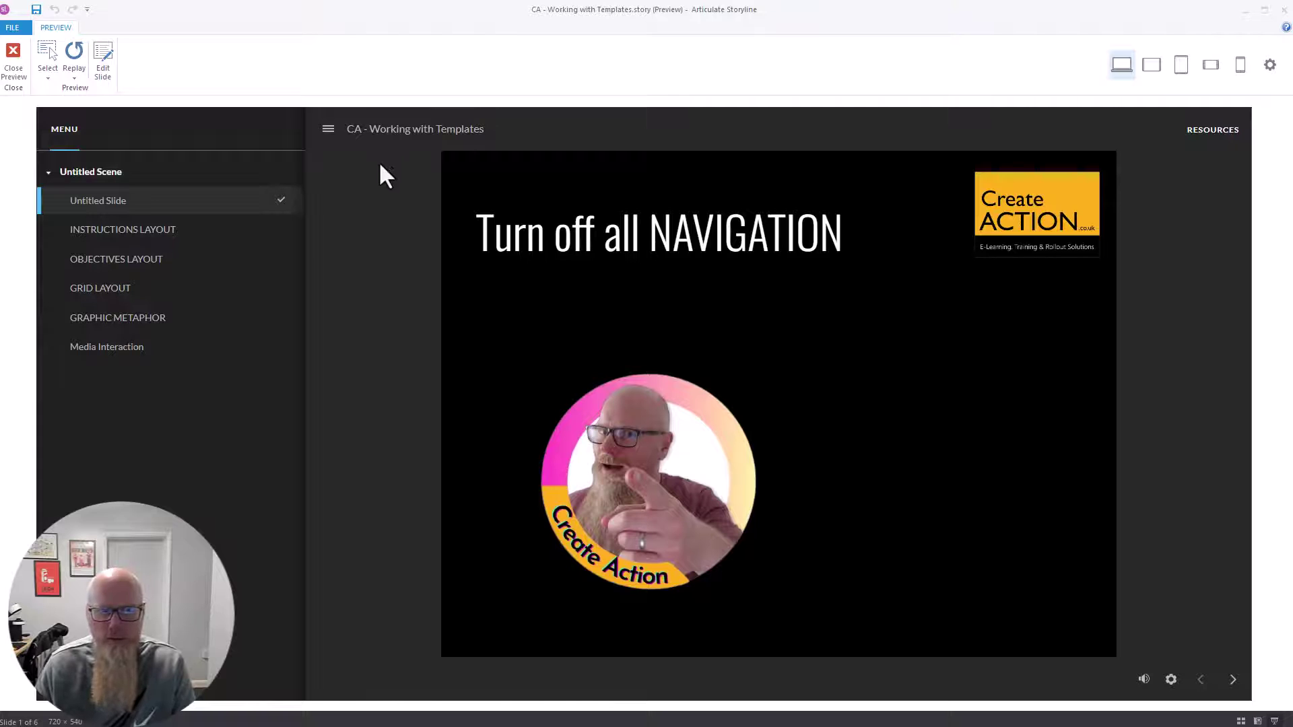
pyautogui.click(13, 54)
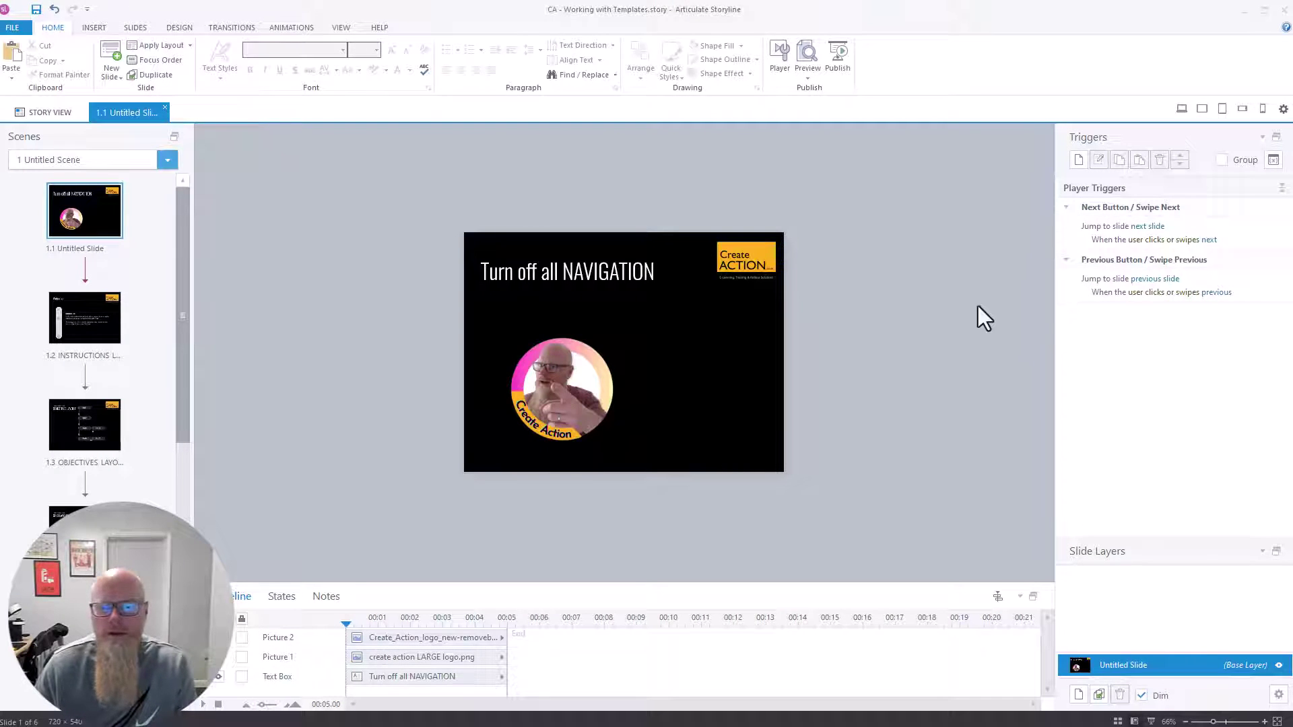
# - In Player Properties, uncheck the Menu tab, course title, volume, captions and accessibility controls
pyautogui.click(778, 58)
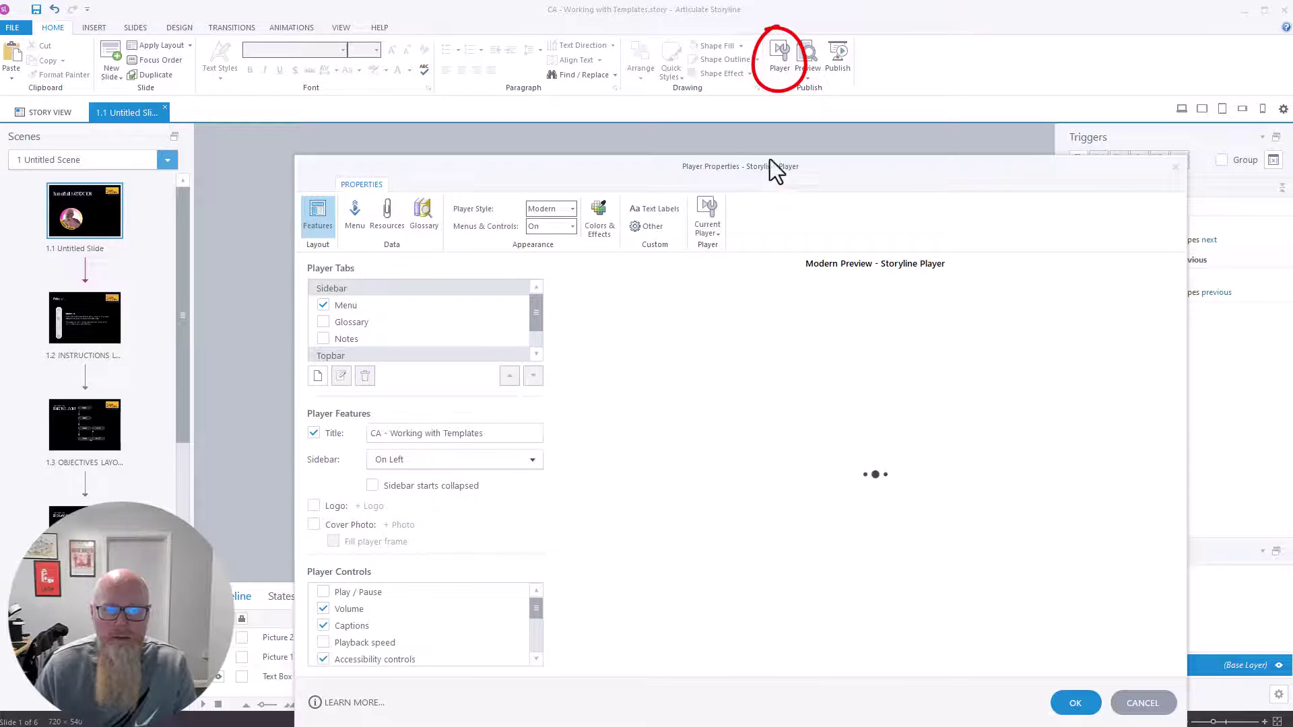
pyautogui.moveTo(770, 162); pyautogui.dragTo(707, 104)
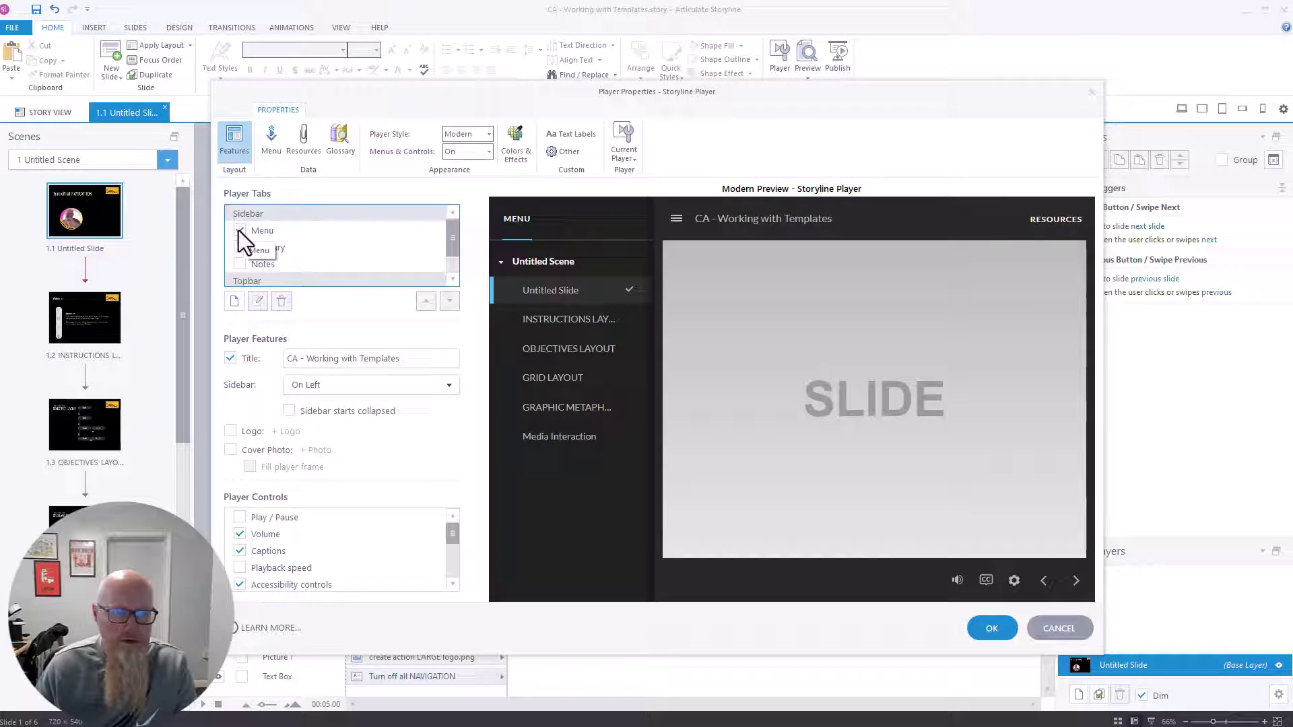
pyautogui.click(240, 230)
pyautogui.click(240, 230)
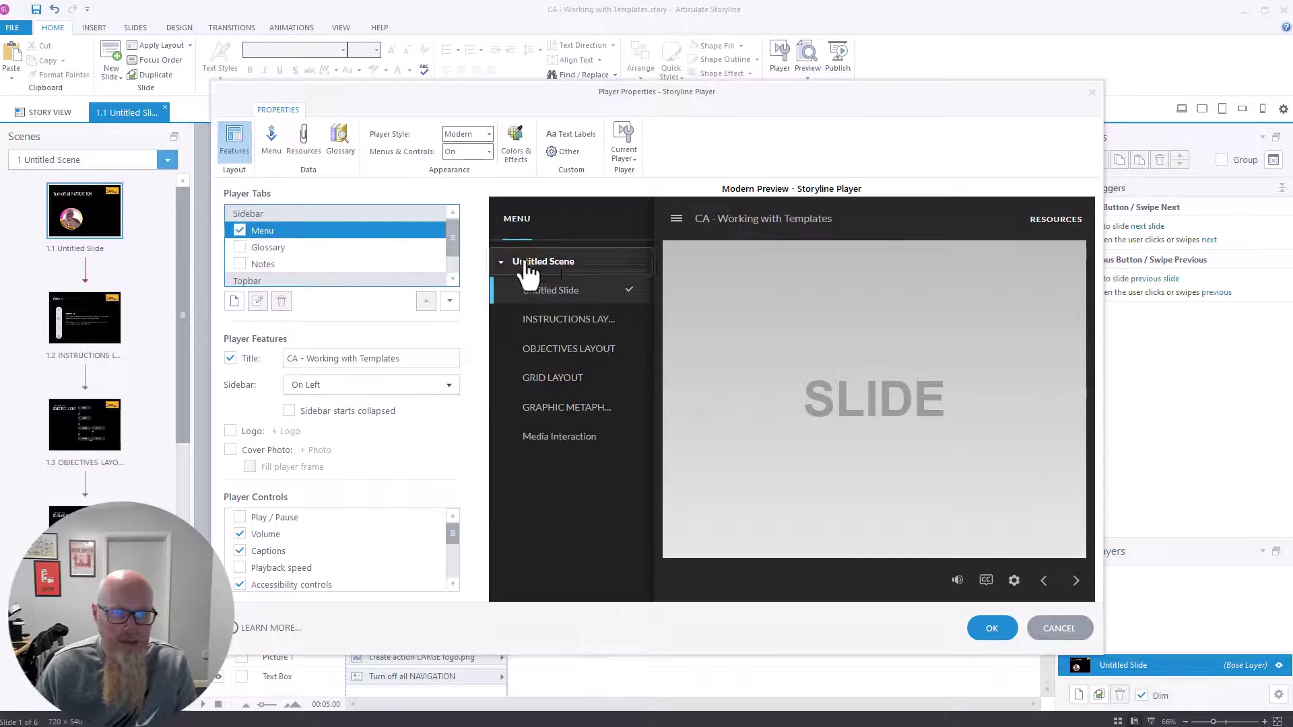
pyautogui.click(240, 231)
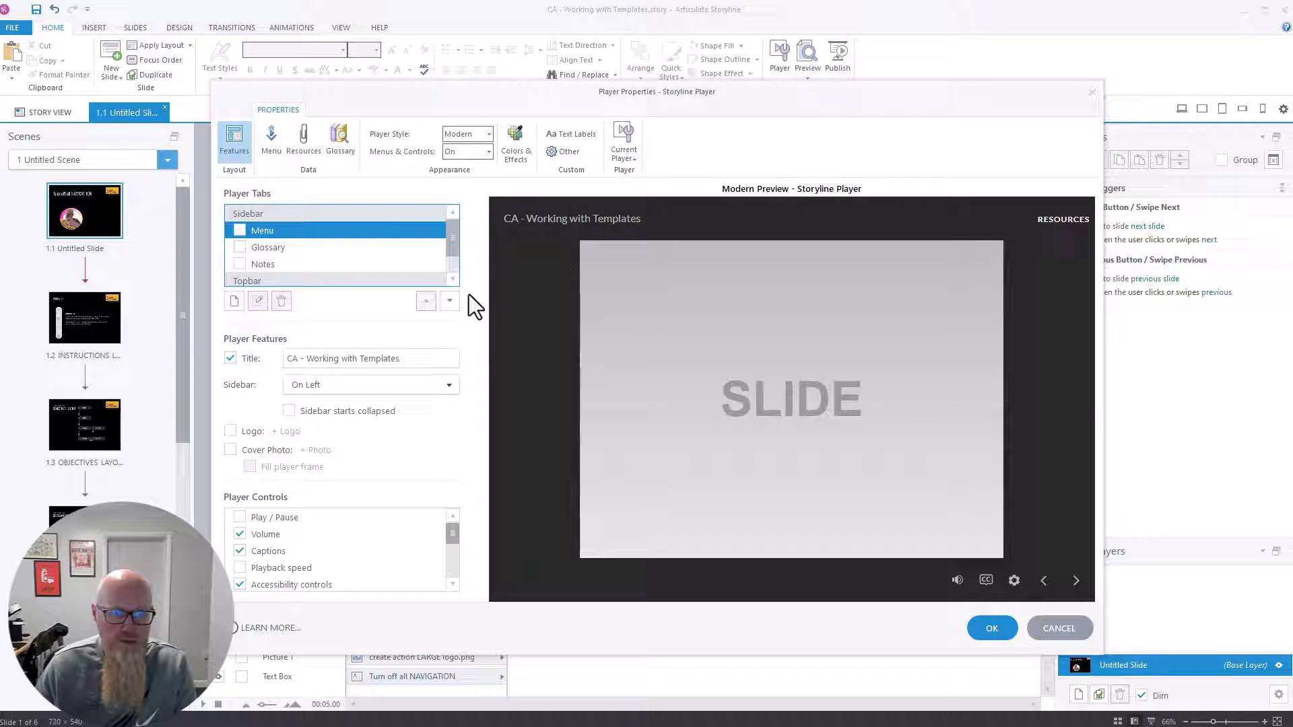
pyautogui.click(230, 358)
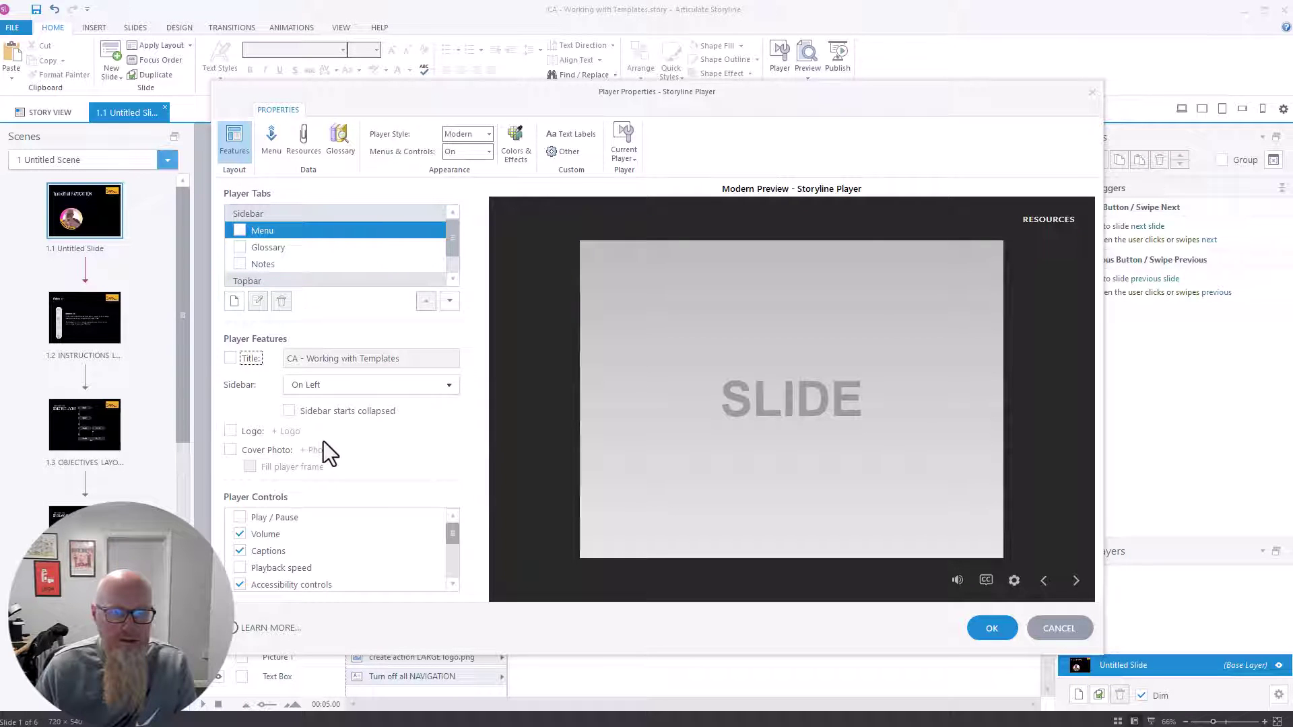
pyautogui.click(240, 534)
pyautogui.click(239, 551)
pyautogui.scroll(-2, 290, 559)
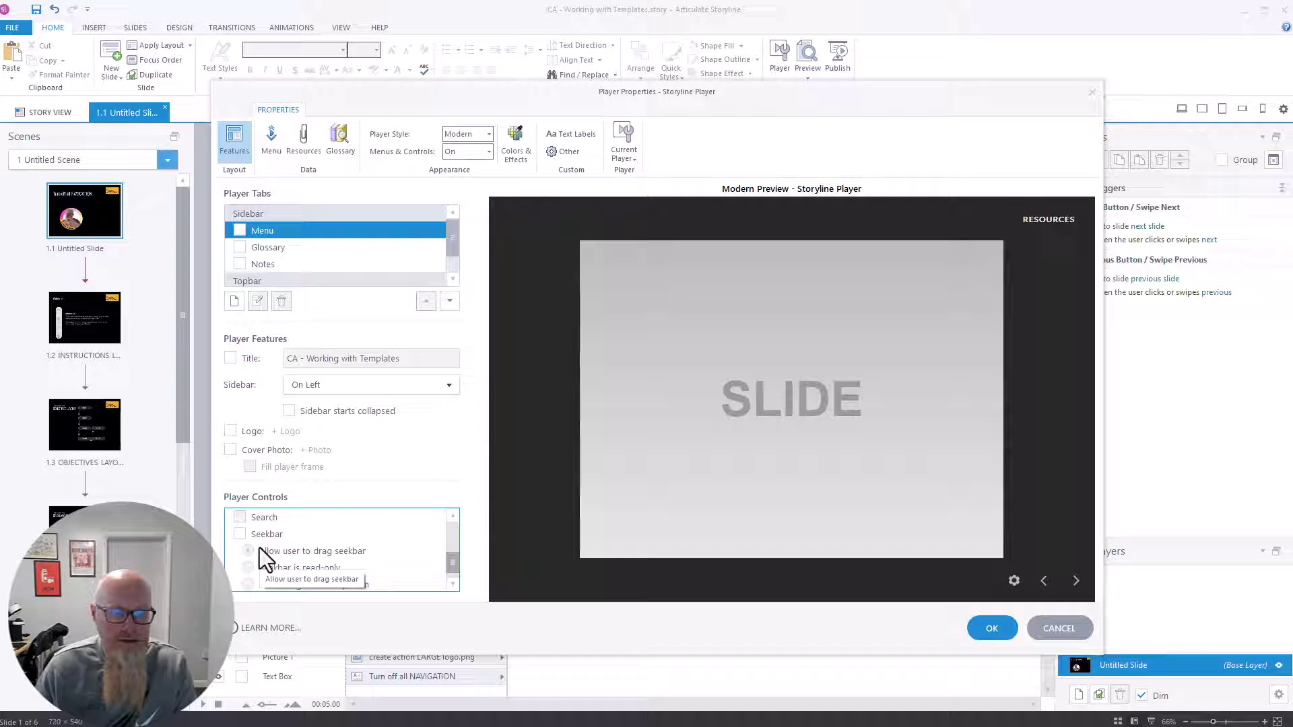
pyautogui.click(241, 537)
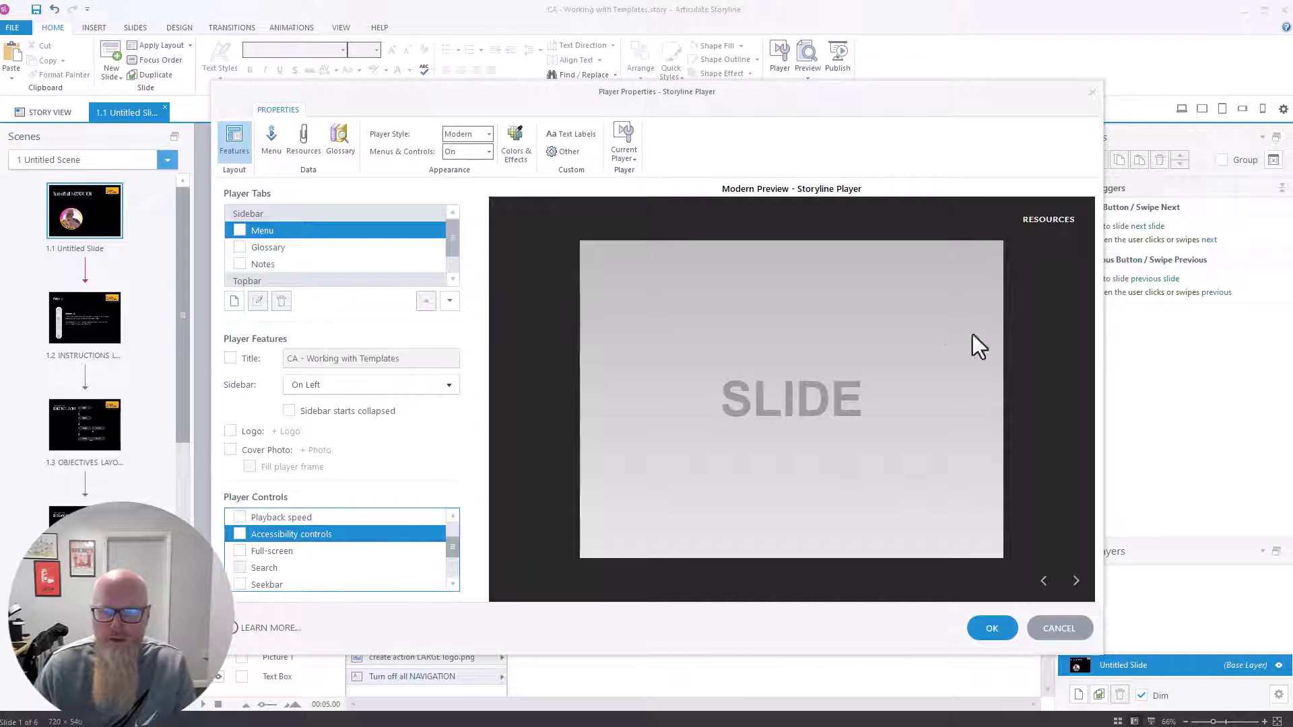
pyautogui.click(992, 629)
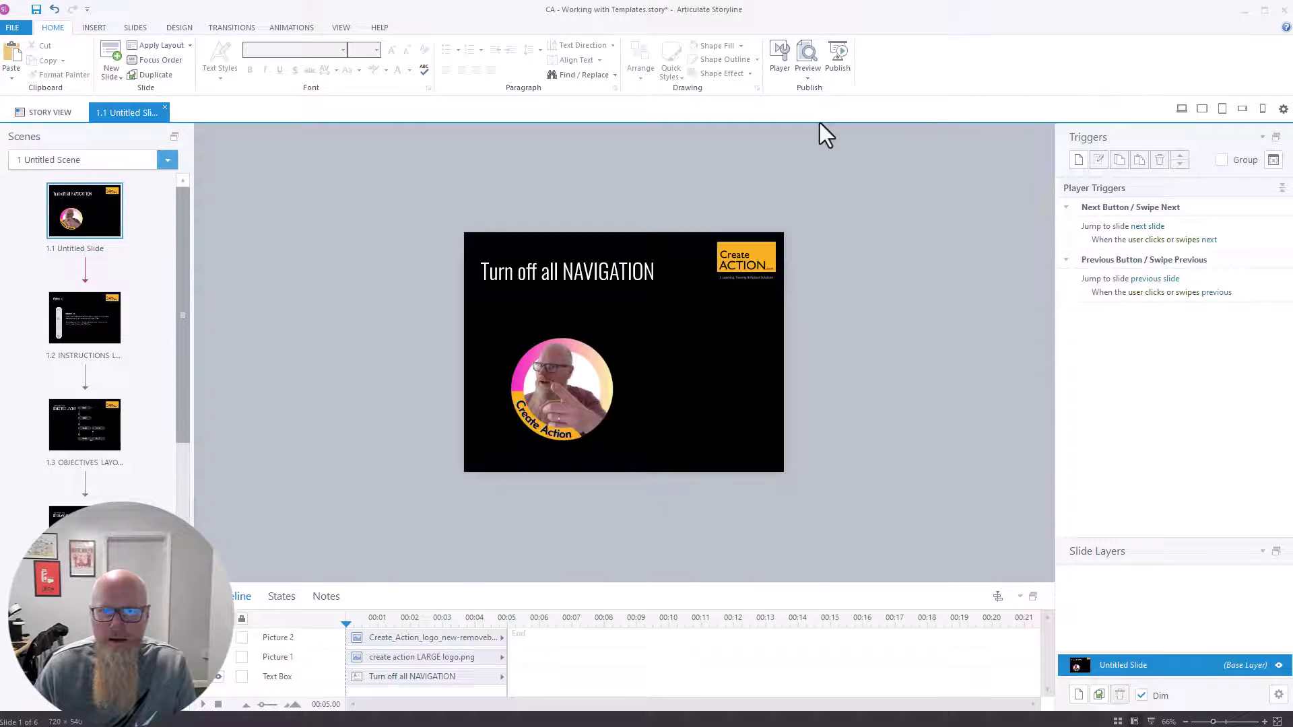
pyautogui.click(810, 77)
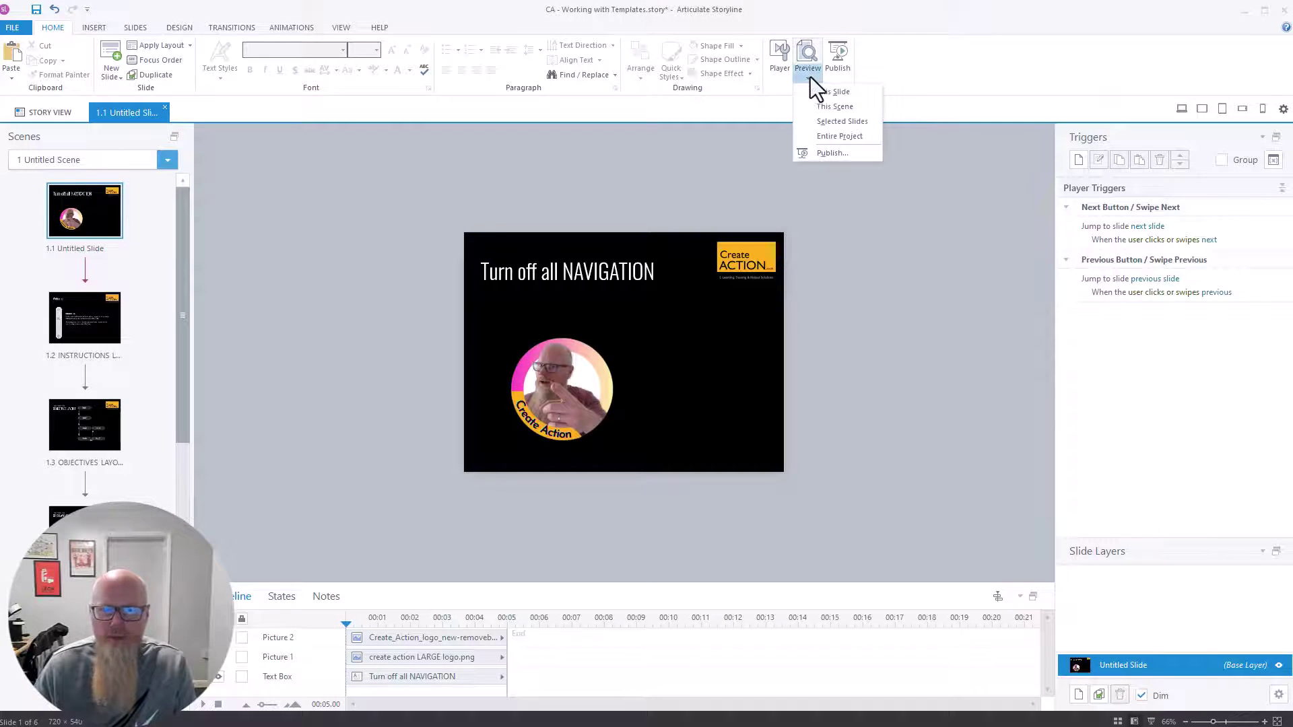
pyautogui.click(842, 138)
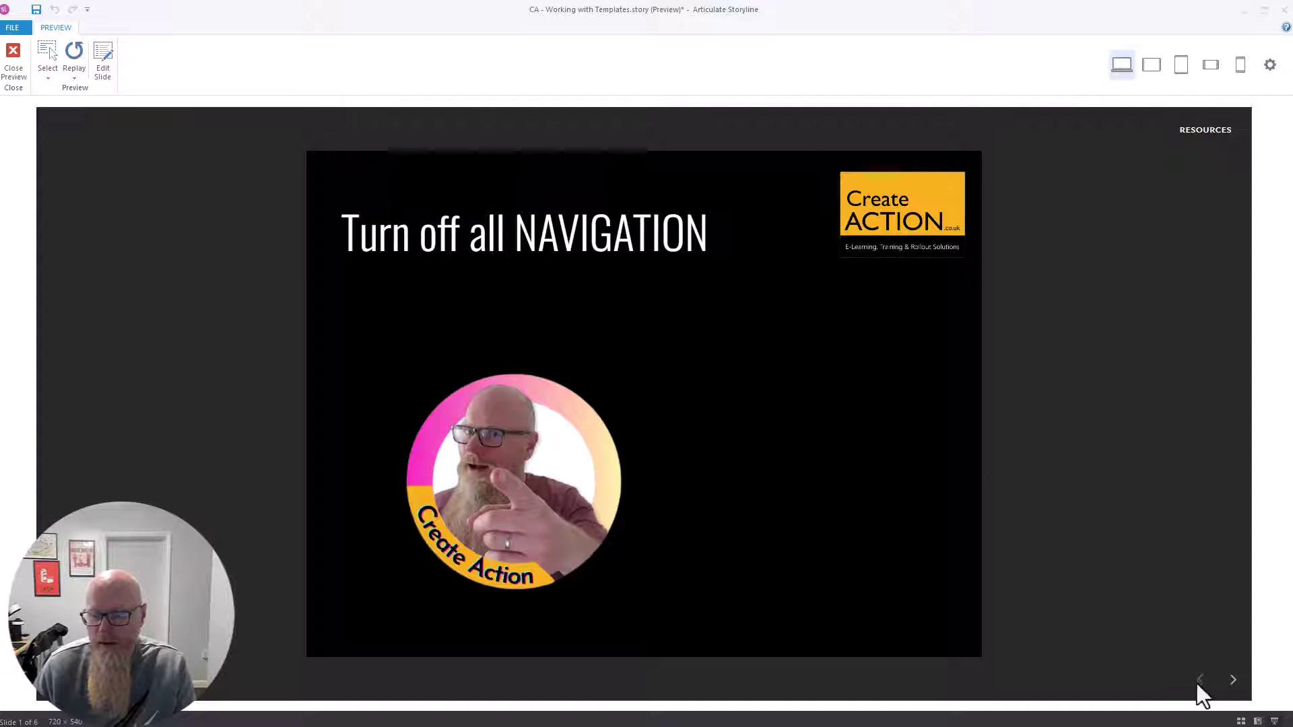
pyautogui.click(1234, 682)
pyautogui.click(1234, 682)
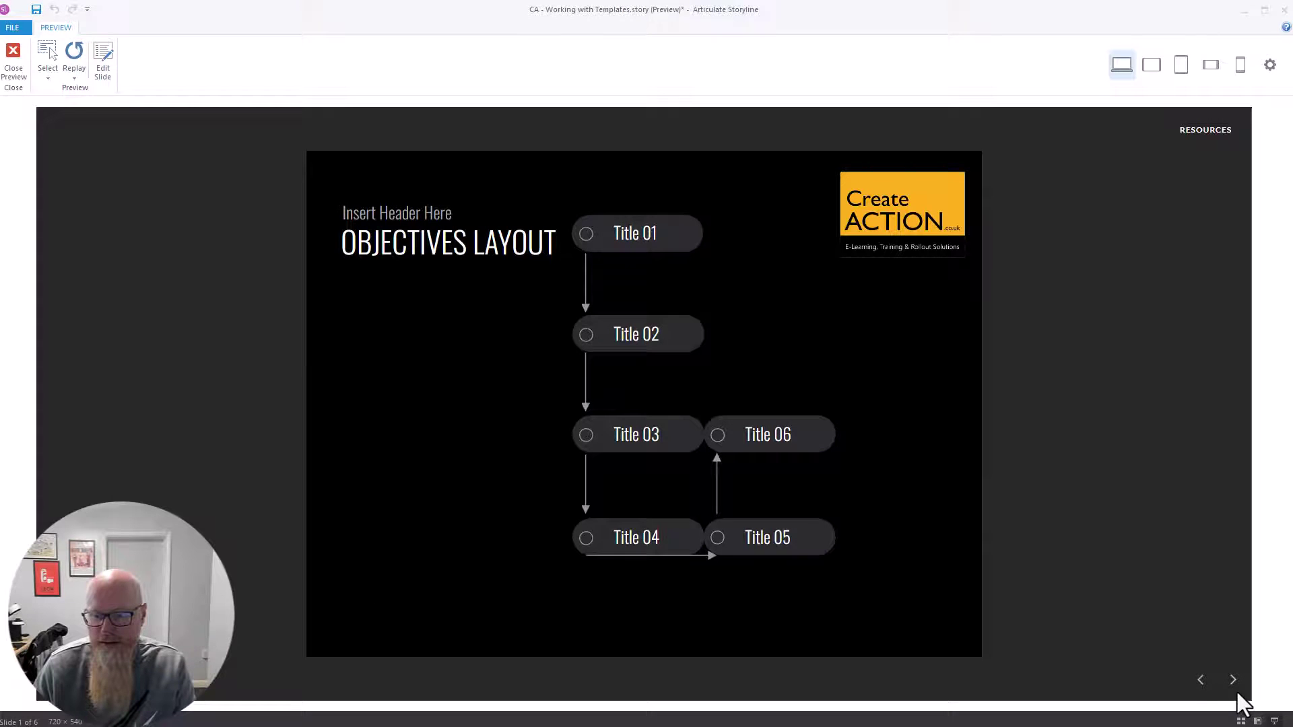
pyautogui.click(1234, 689)
pyautogui.click(1233, 682)
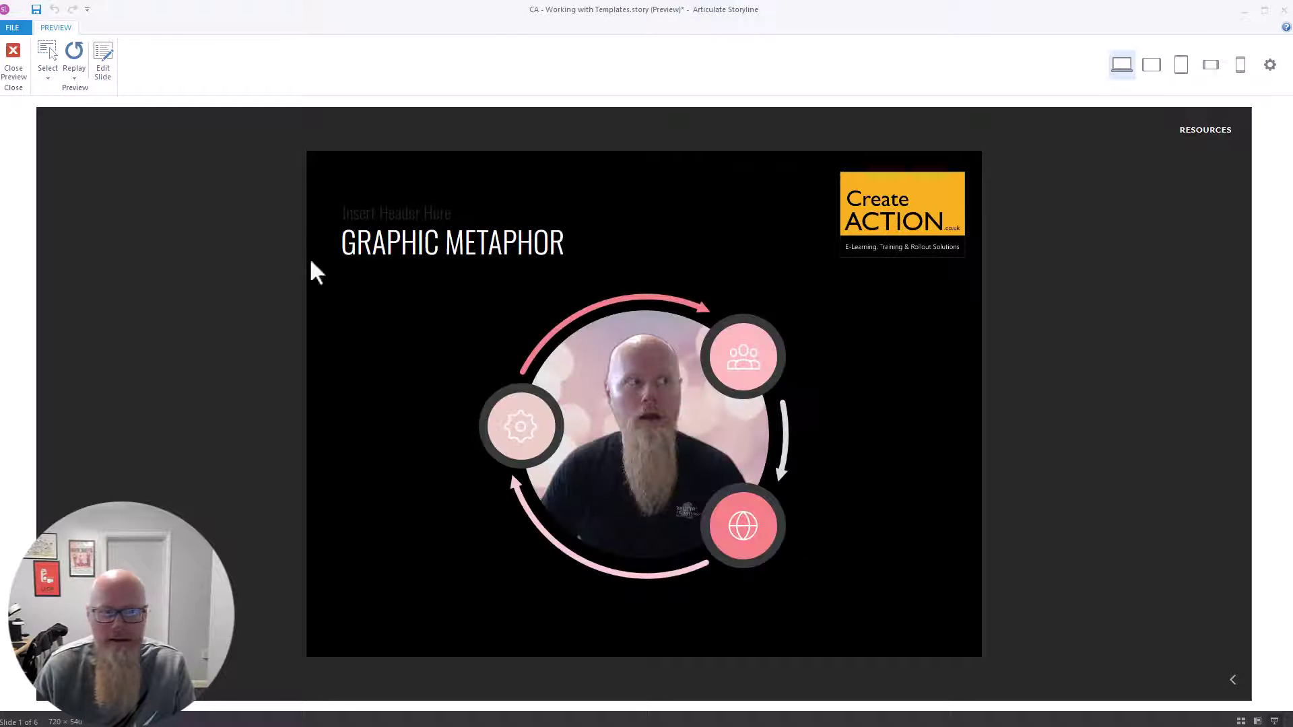
pyautogui.click(19, 53)
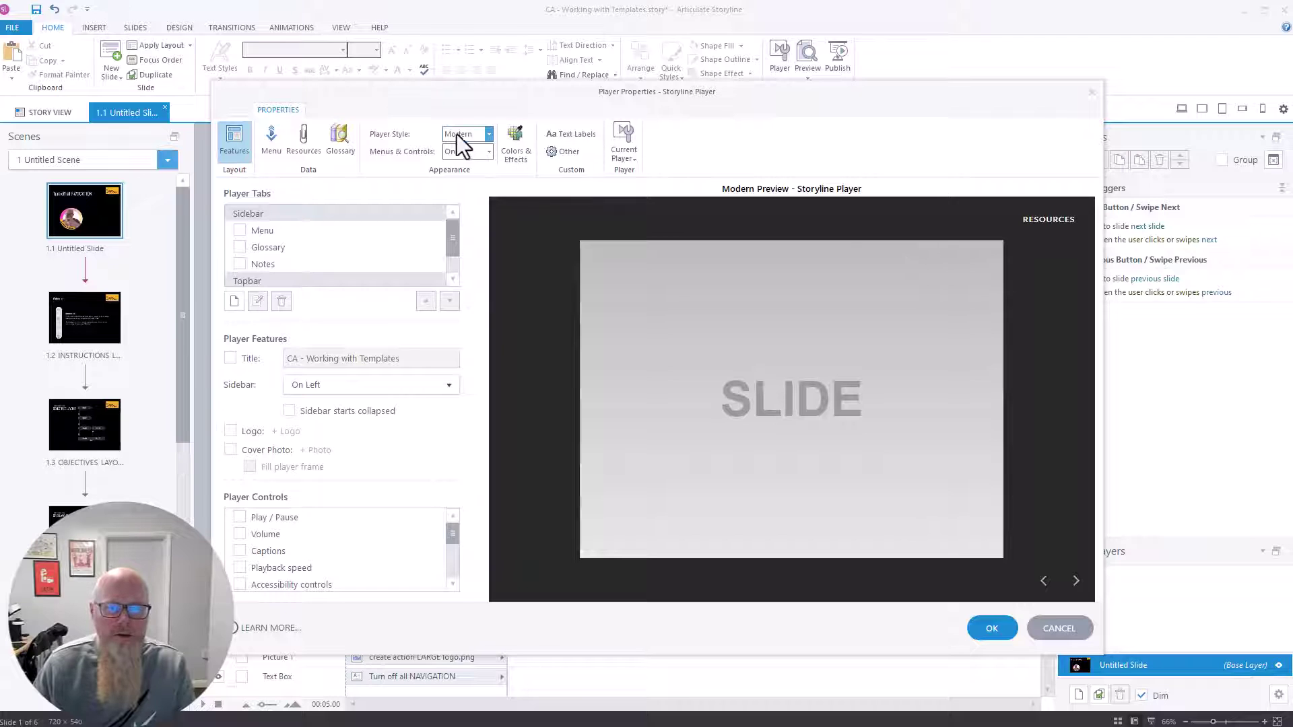
# - Switch the player style to Classic, giving Other as the feedback reason
pyautogui.click(471, 135)
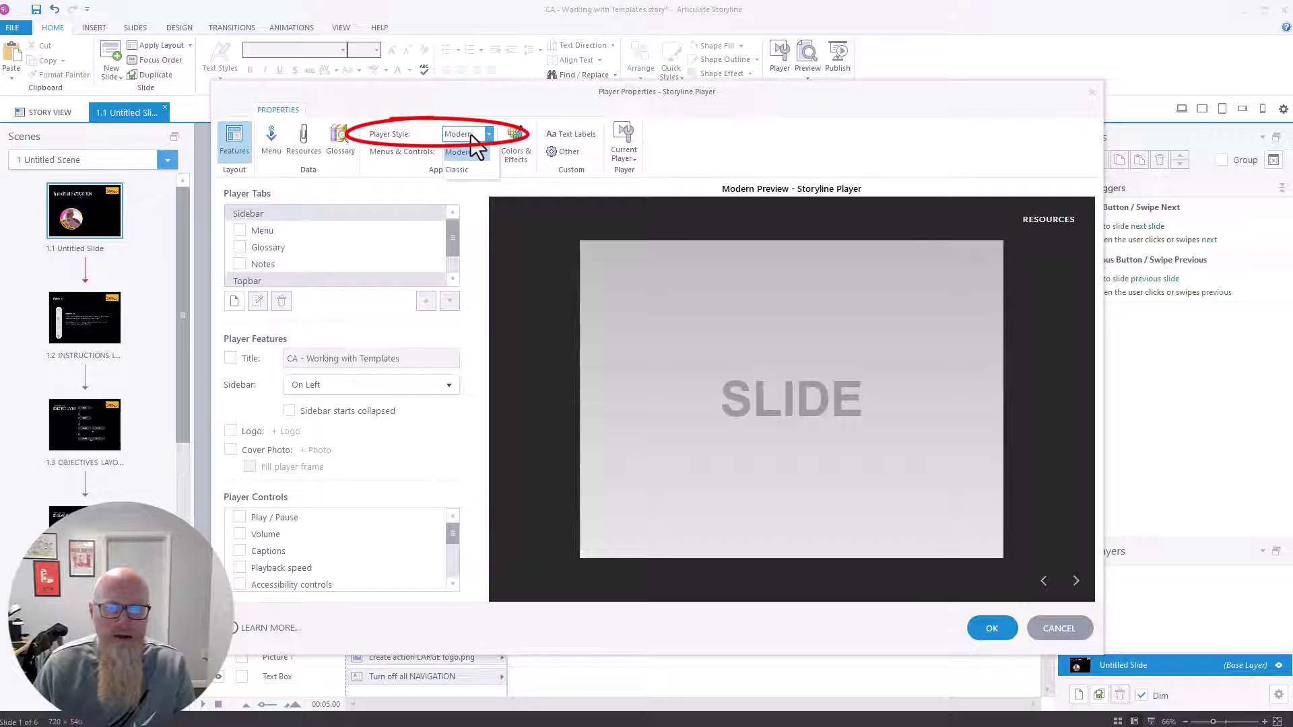
pyautogui.click(458, 171)
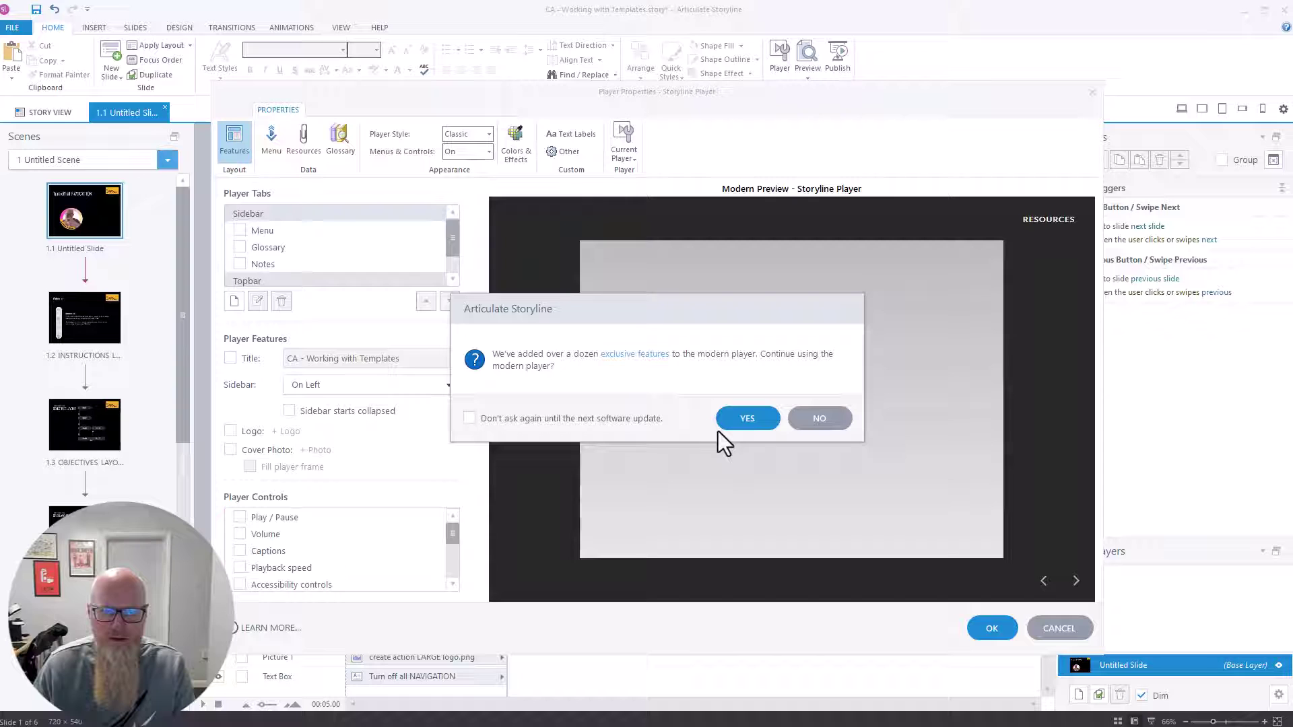
pyautogui.click(846, 431)
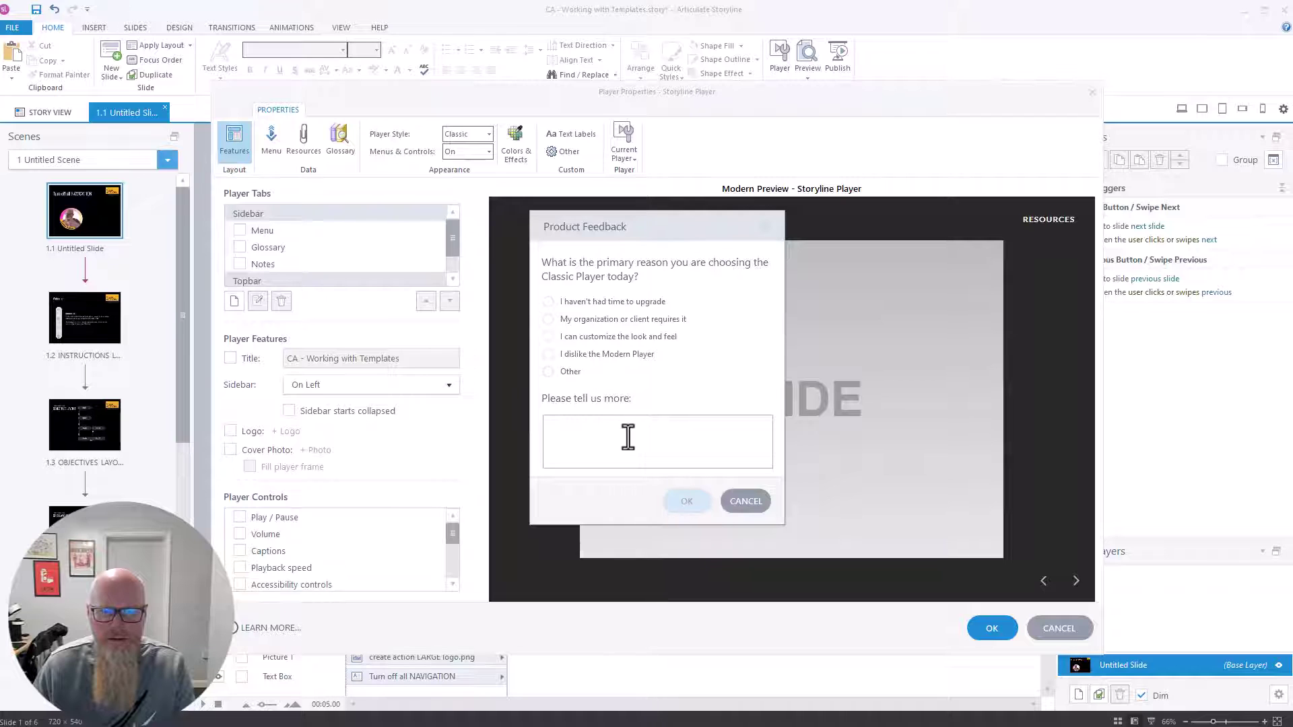
pyautogui.click(665, 459)
pyautogui.click(549, 374)
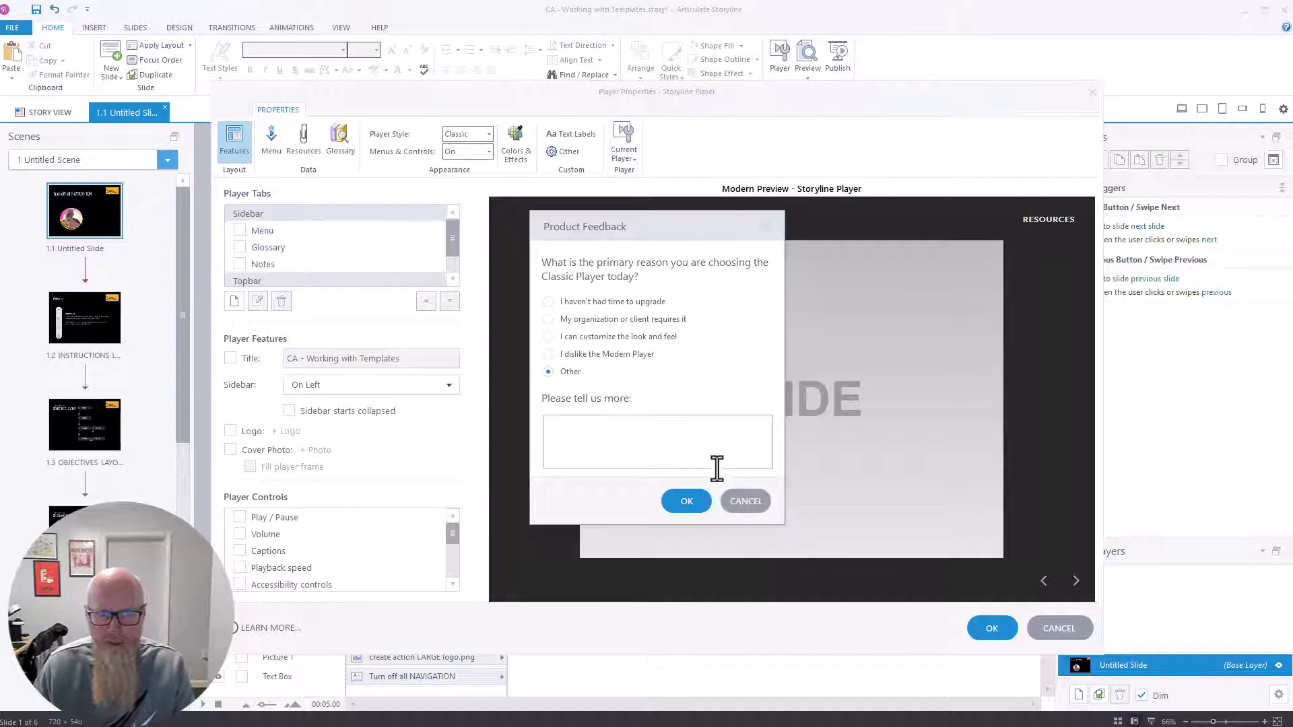
pyautogui.click(669, 503)
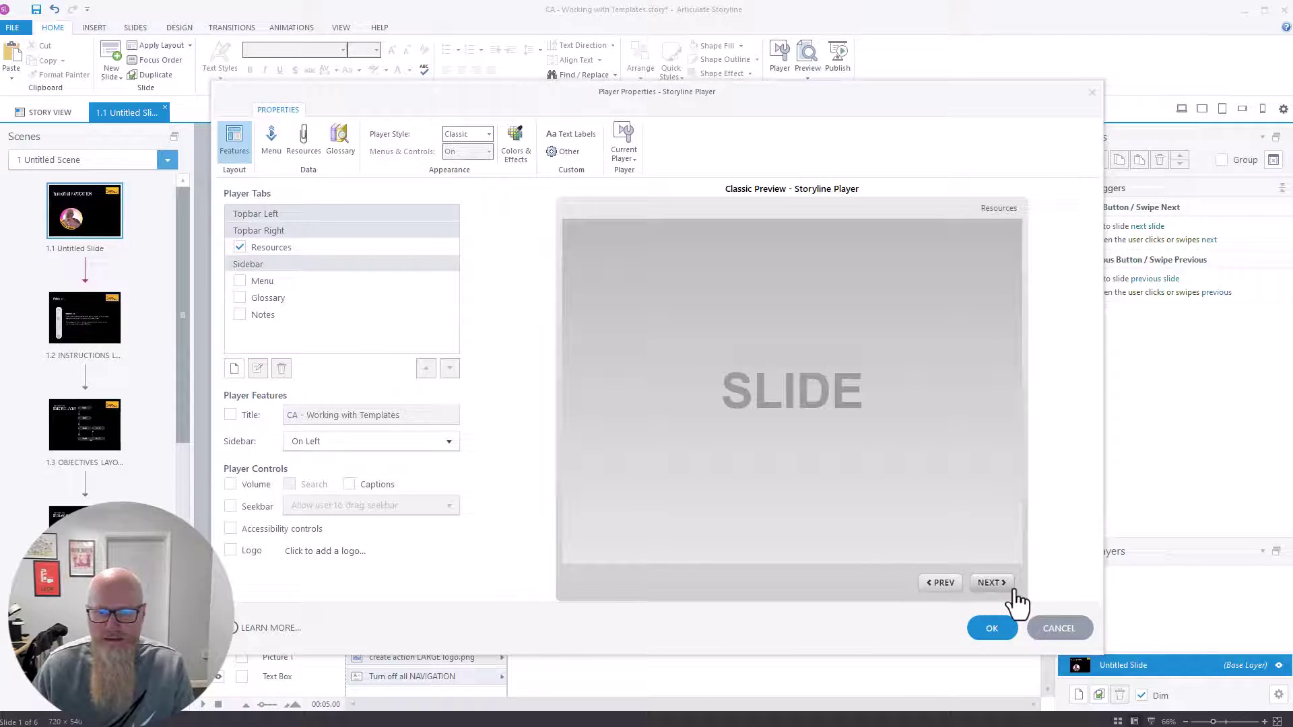
# - Set Menus & Controls to Off and save the player settings with OK
pyautogui.click(477, 134)
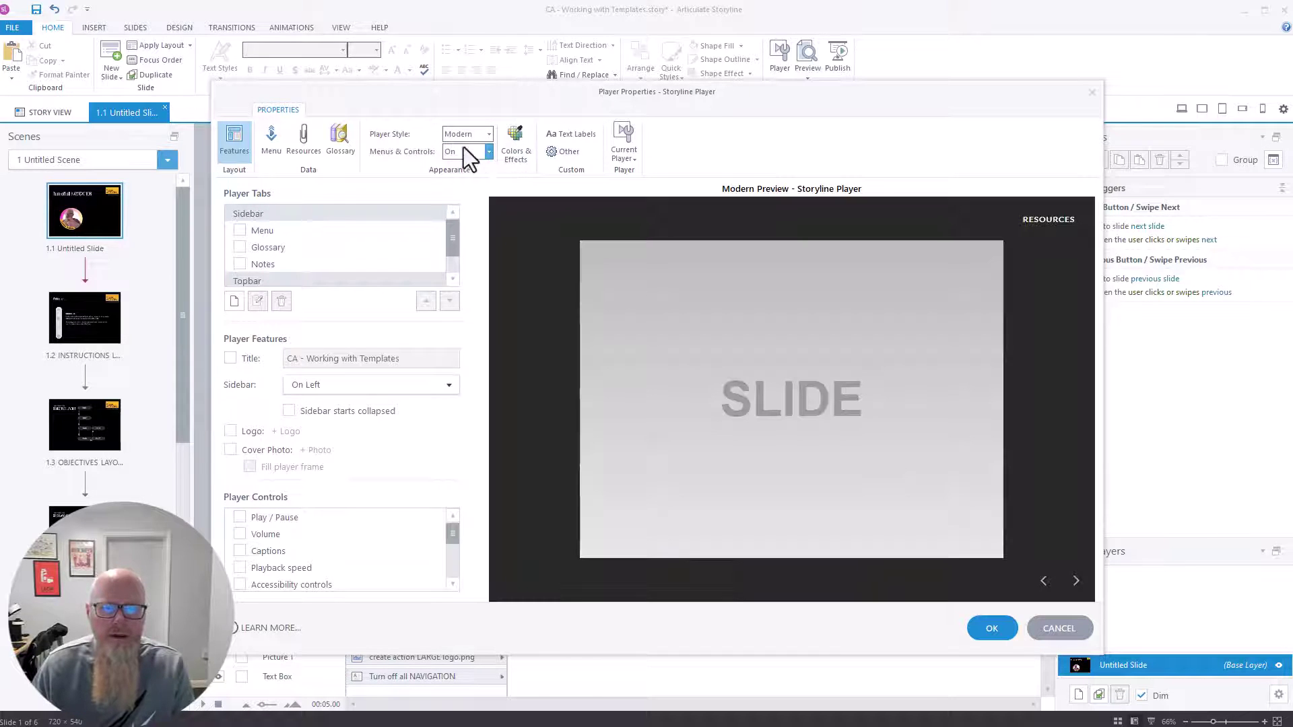
pyautogui.click(461, 152)
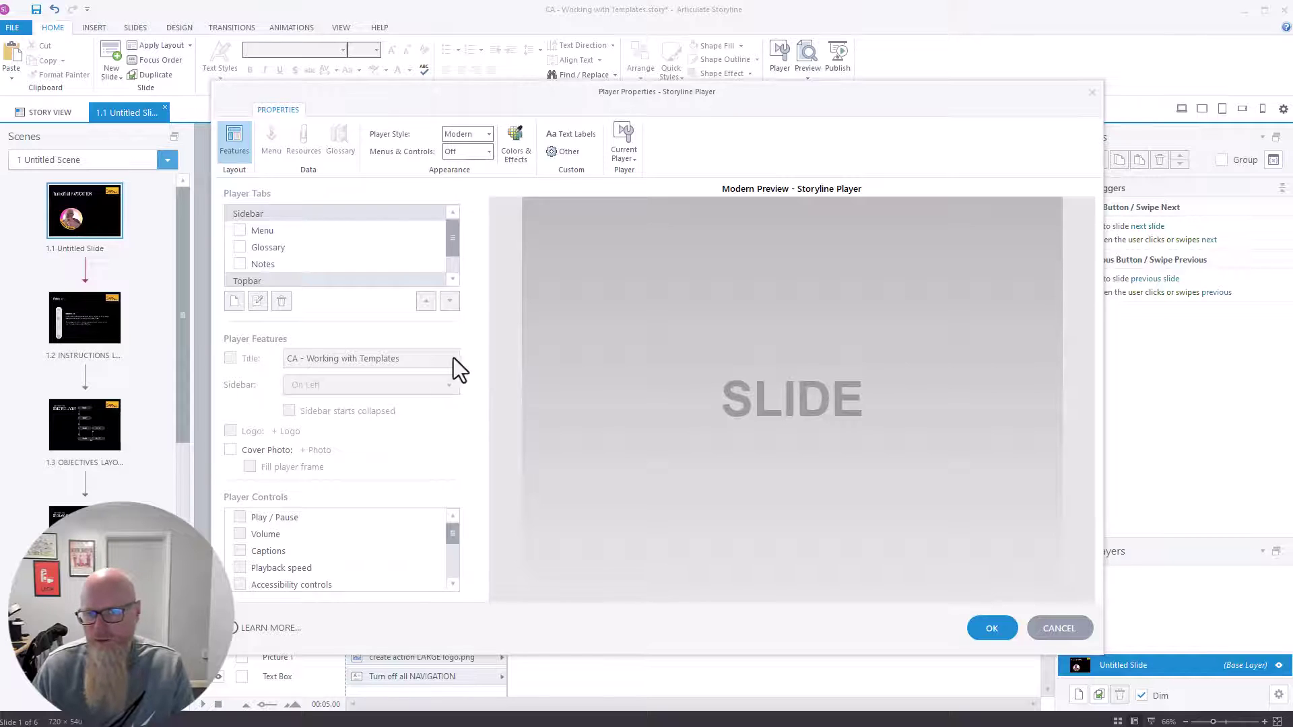
pyautogui.click(993, 629)
# - Preview just this slide to confirm no player navigation appears, then close the preview
pyautogui.click(816, 76)
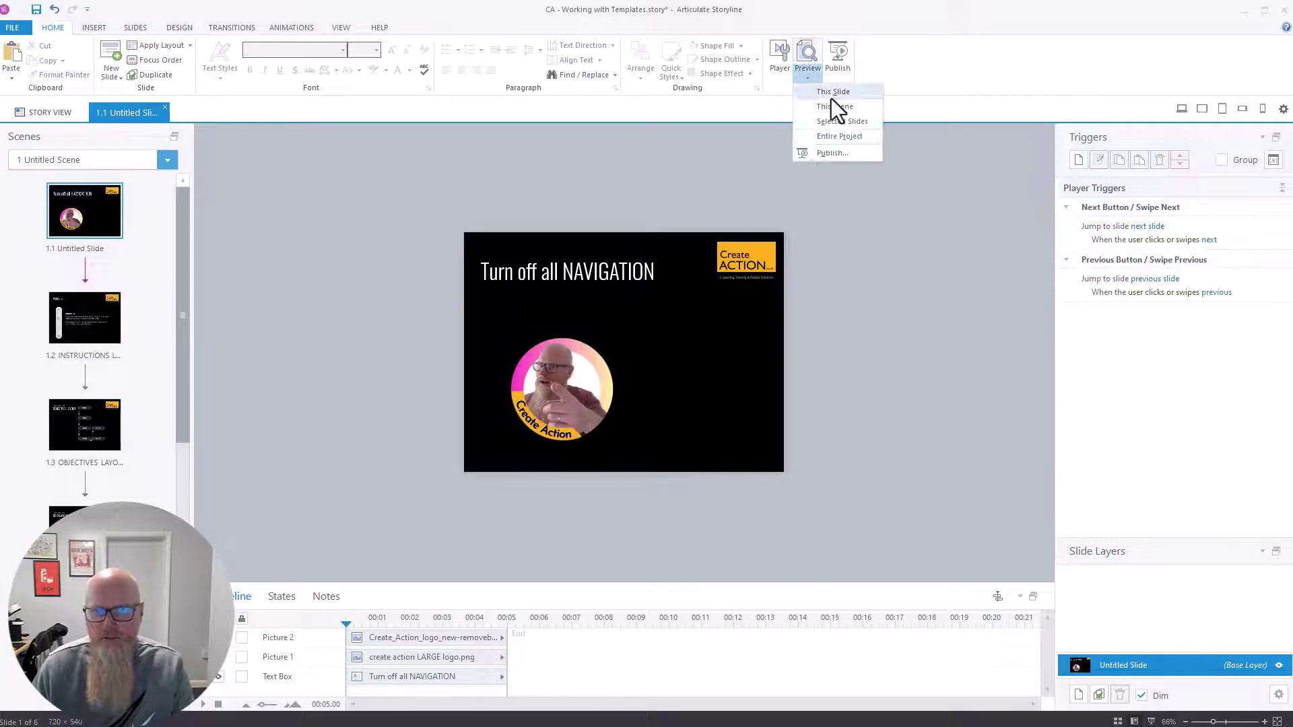
pyautogui.click(842, 140)
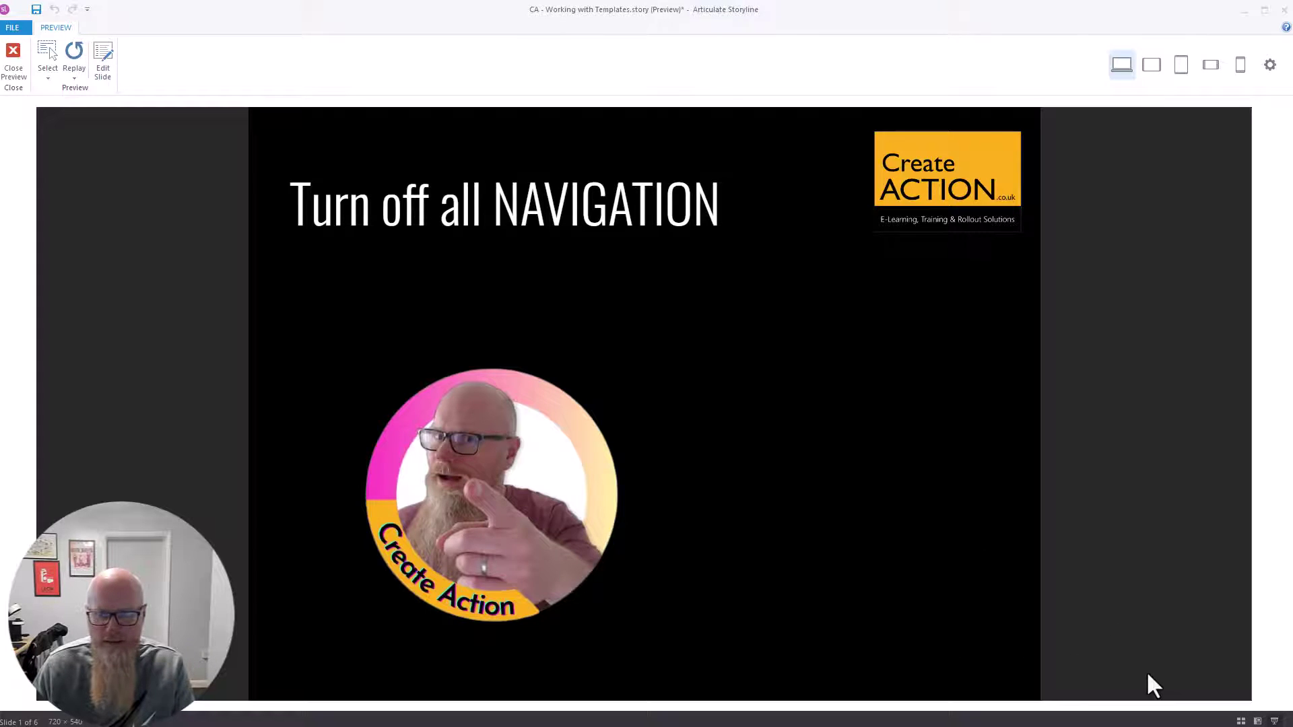
pyautogui.click(13, 55)
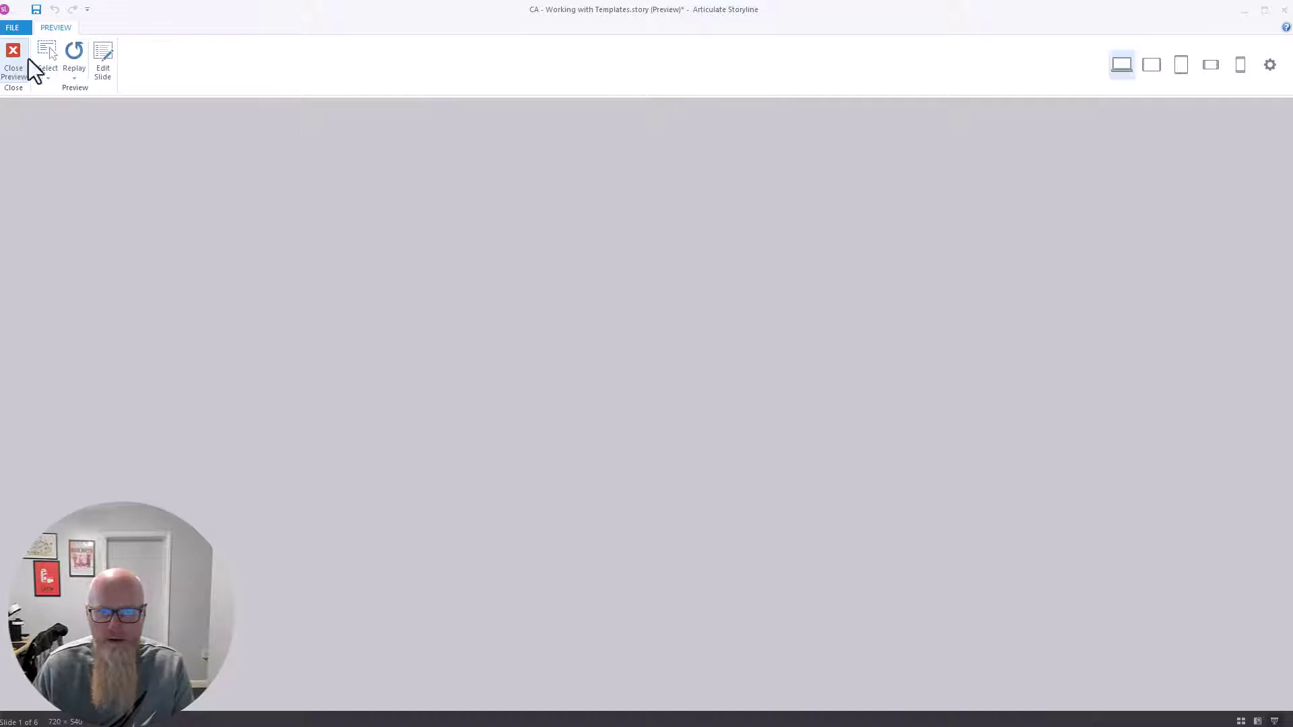
# - Confirm Menus & Controls is still Off in Player Properties and cancel without changes
pyautogui.click(776, 60)
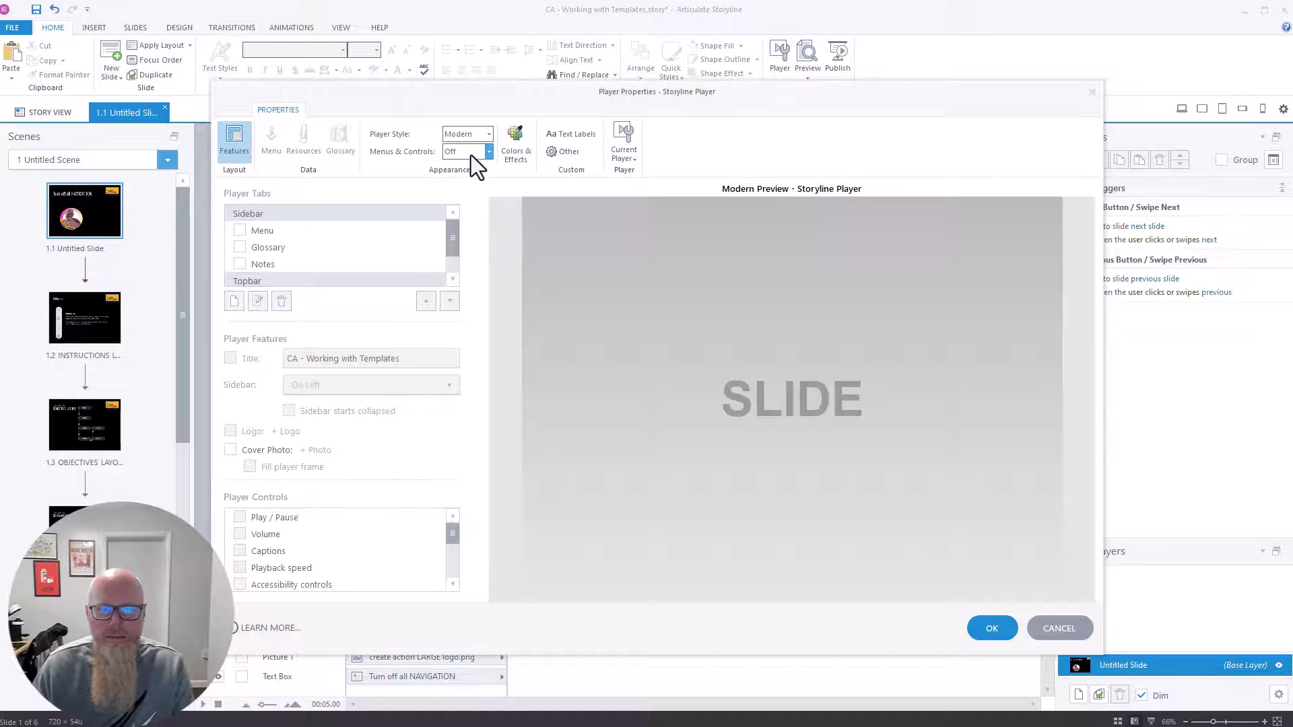
pyautogui.click(472, 155)
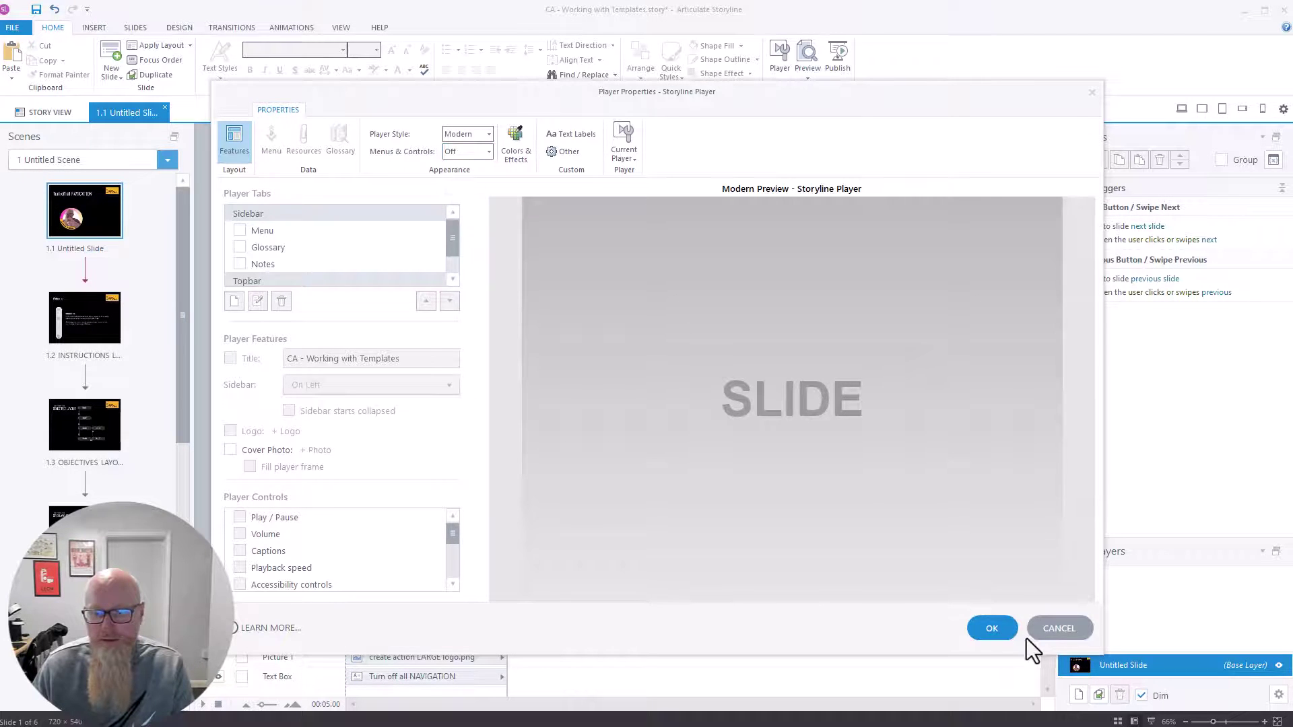
pyautogui.click(1056, 634)
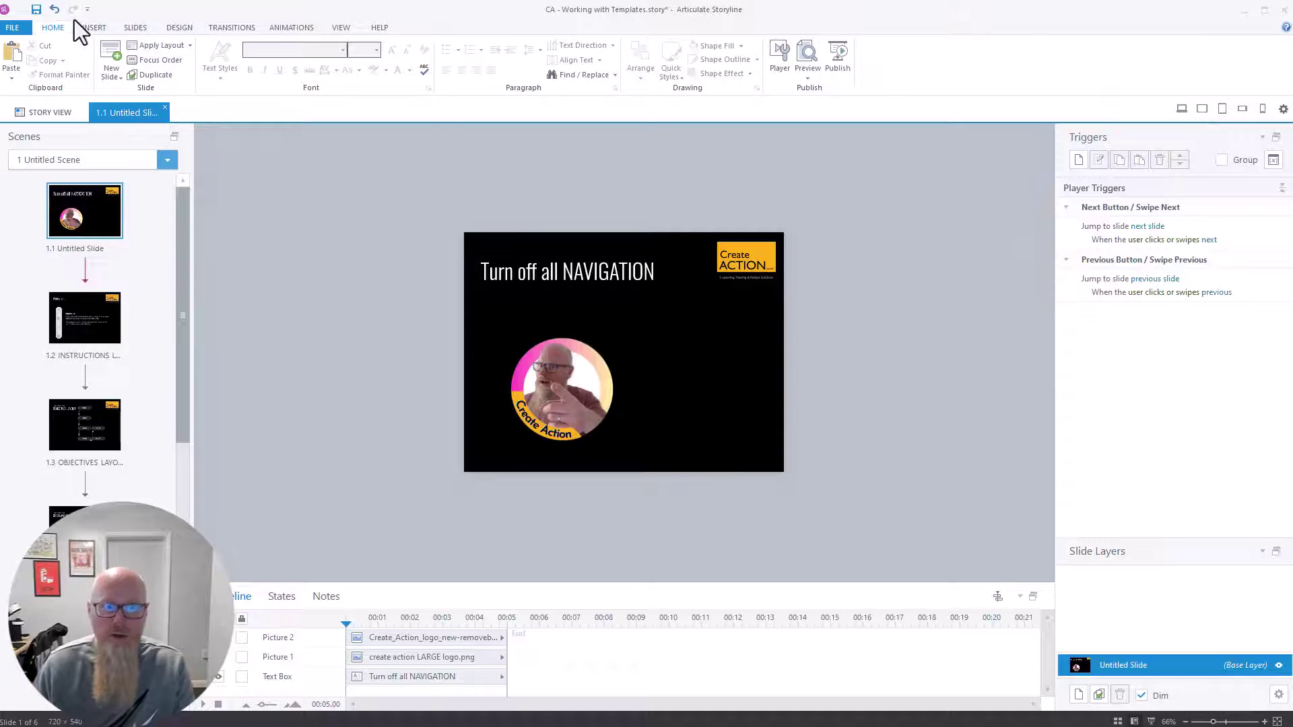
pyautogui.click(94, 28)
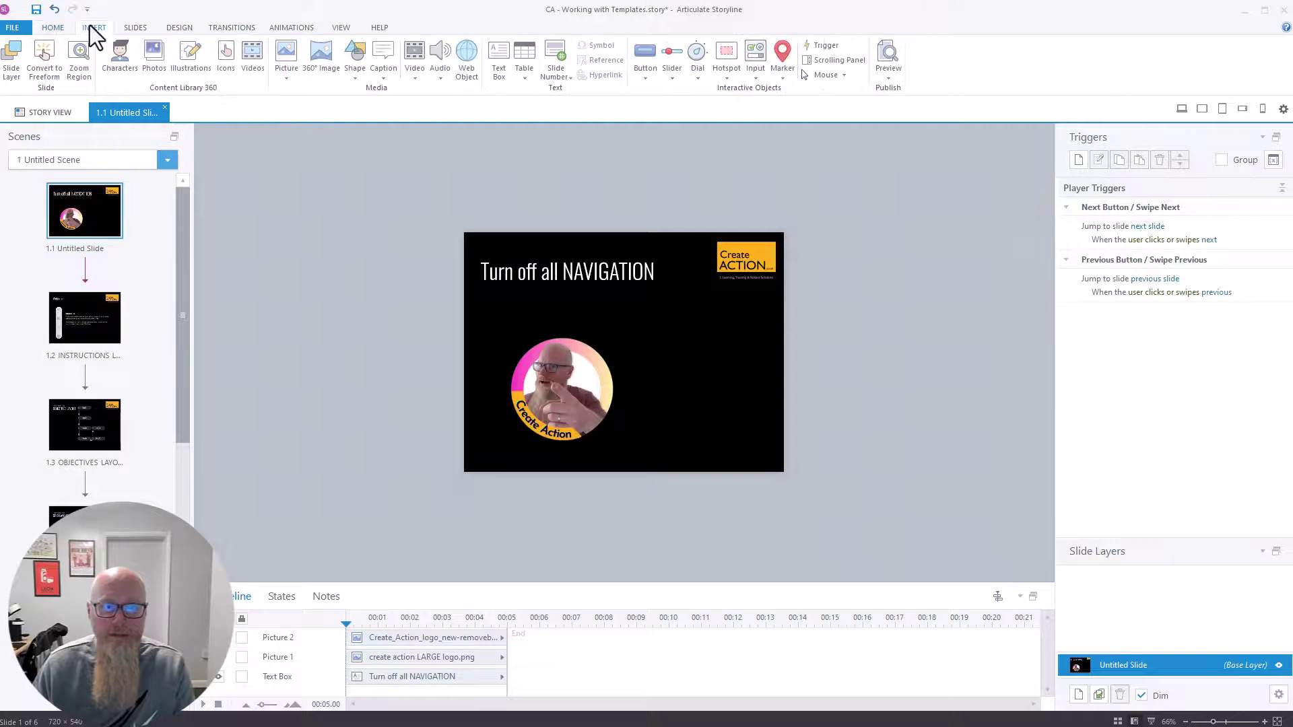
# - Draw a rounded blue button at the slide's lower right labelled 'Next'
pyautogui.click(648, 74)
pyautogui.click(709, 191)
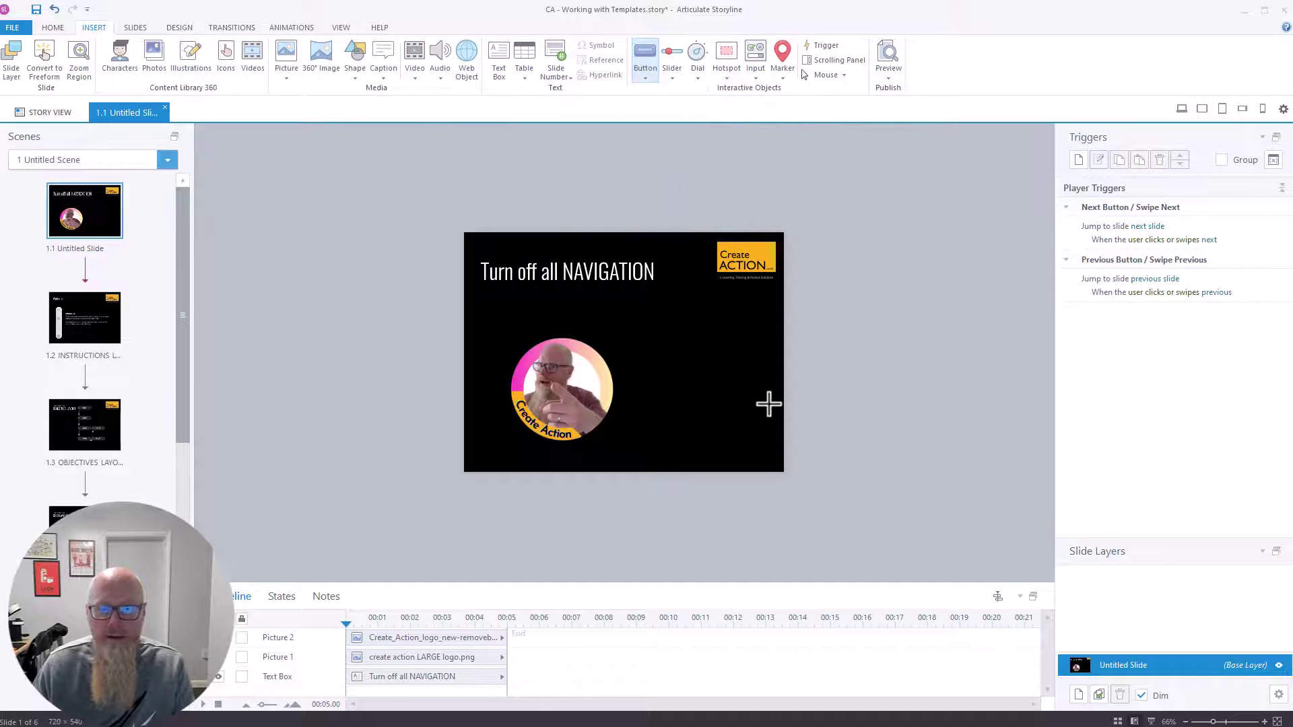
pyautogui.moveTo(745, 448); pyautogui.dragTo(776, 468)
pyautogui.scroll(5, 904, 521)
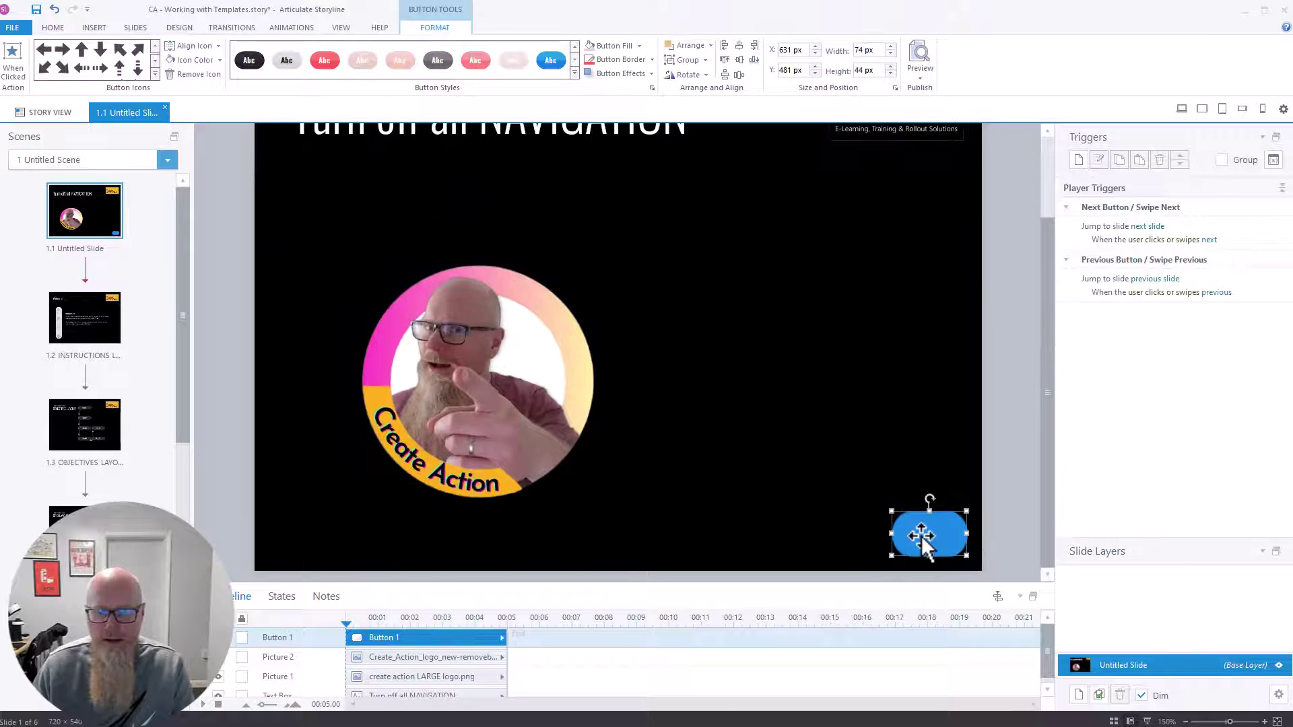
pyautogui.write('Next')
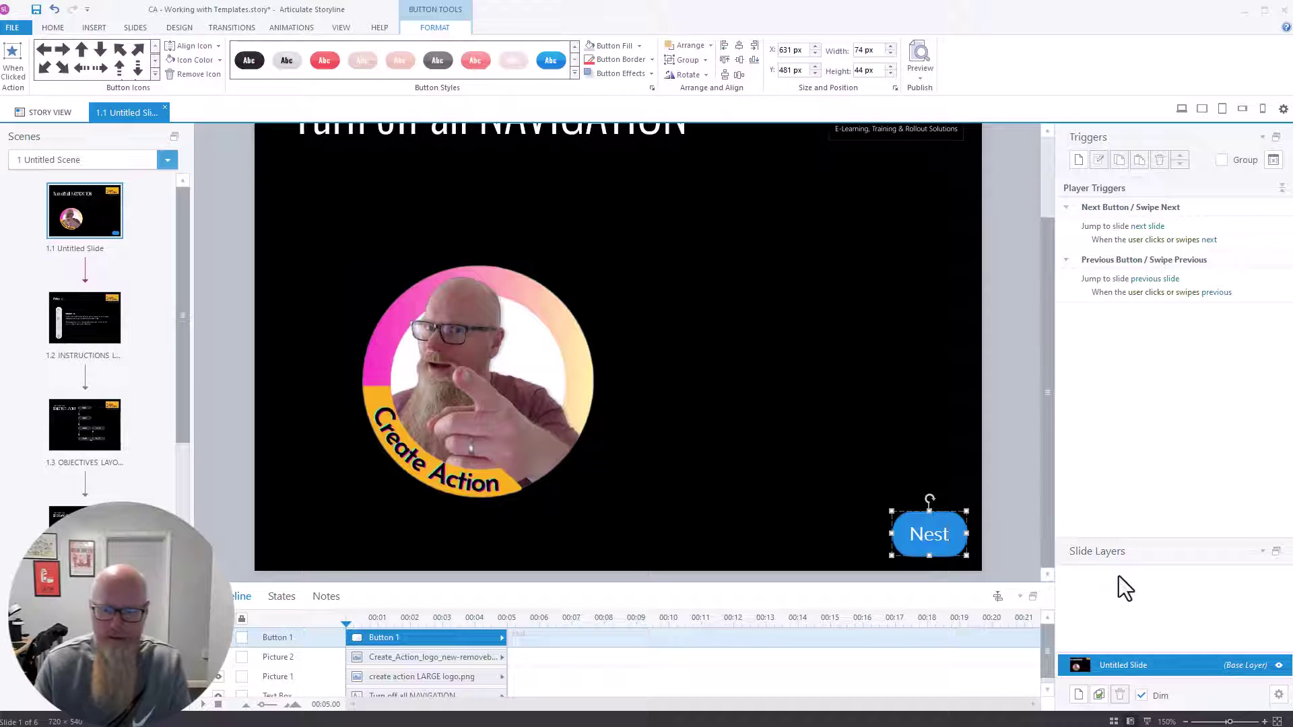
pyautogui.click(1026, 465)
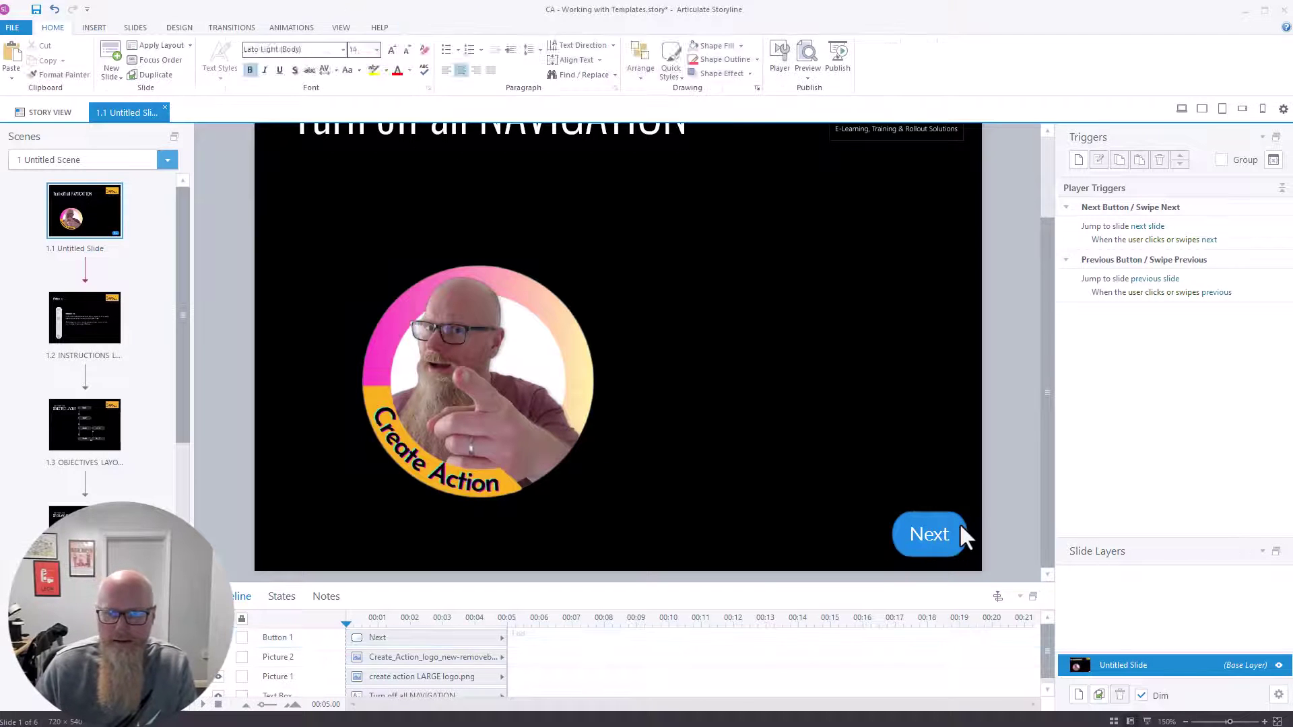
# - Add a trigger that jumps to the next slide when the user clicks Next
pyautogui.click(960, 529)
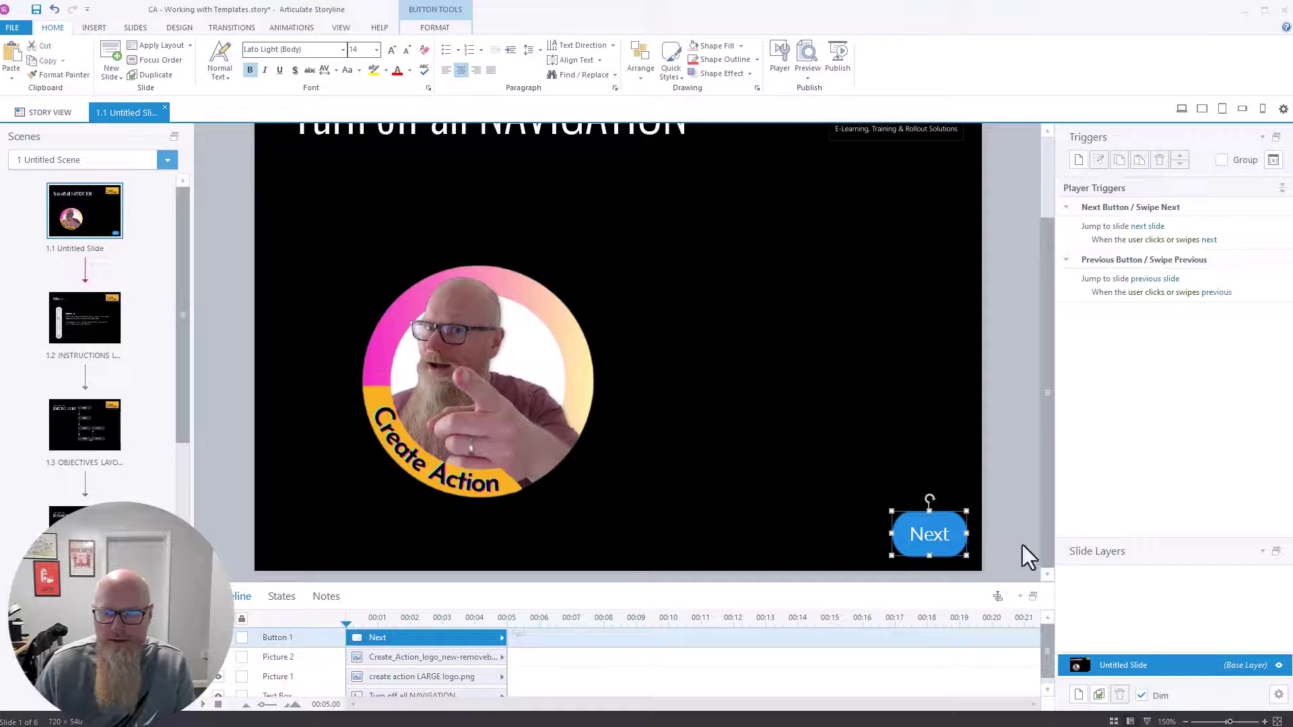
pyautogui.click(1080, 161)
pyautogui.click(1080, 160)
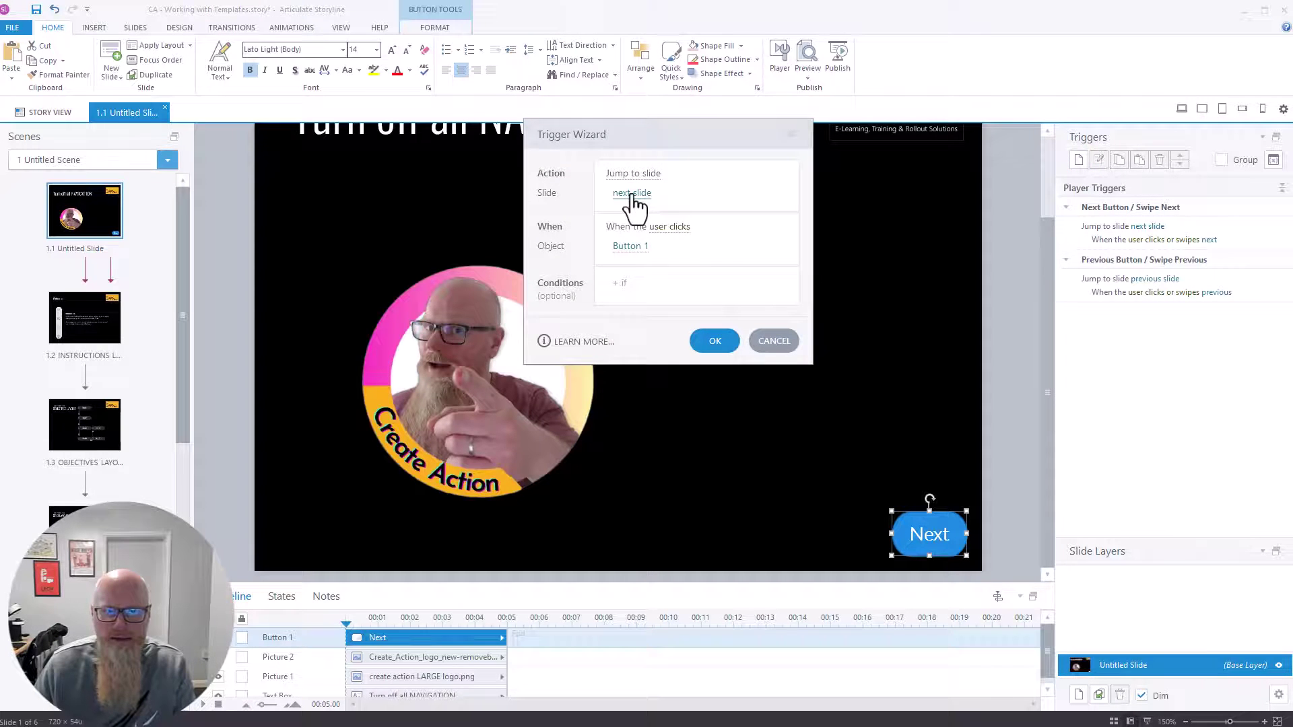
pyautogui.click(715, 341)
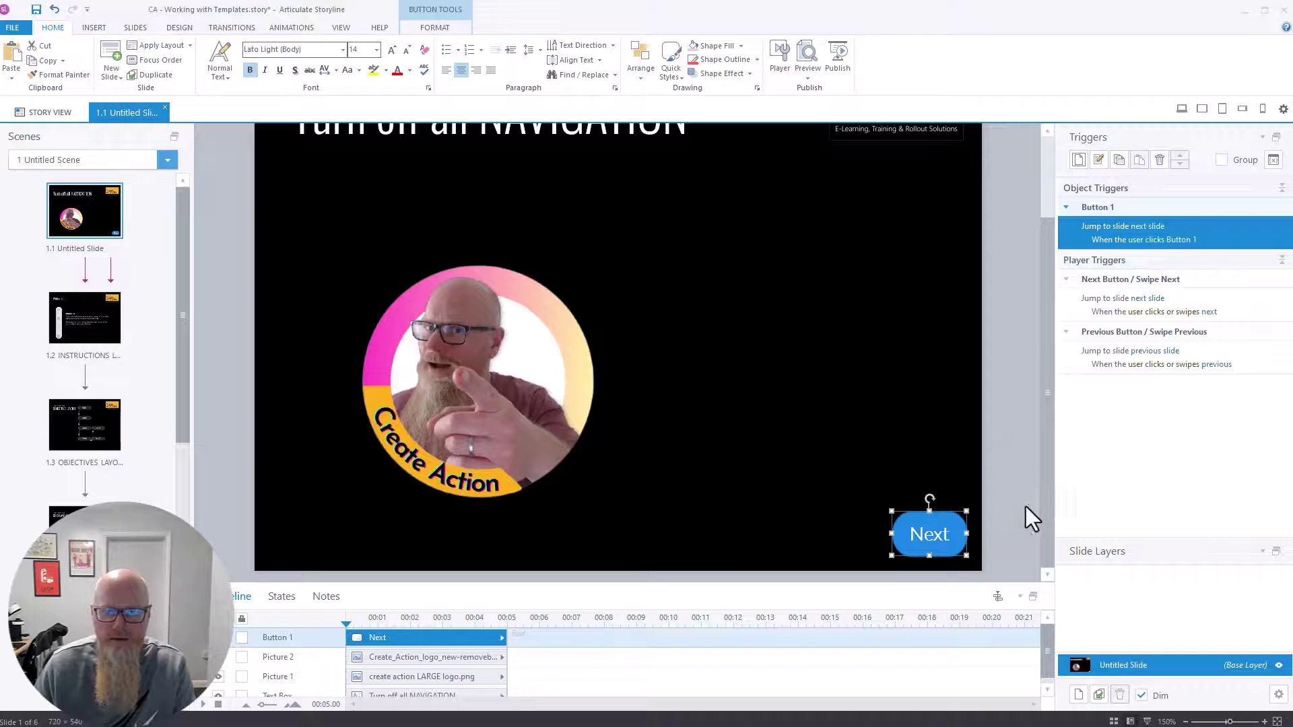
pyautogui.click(968, 539)
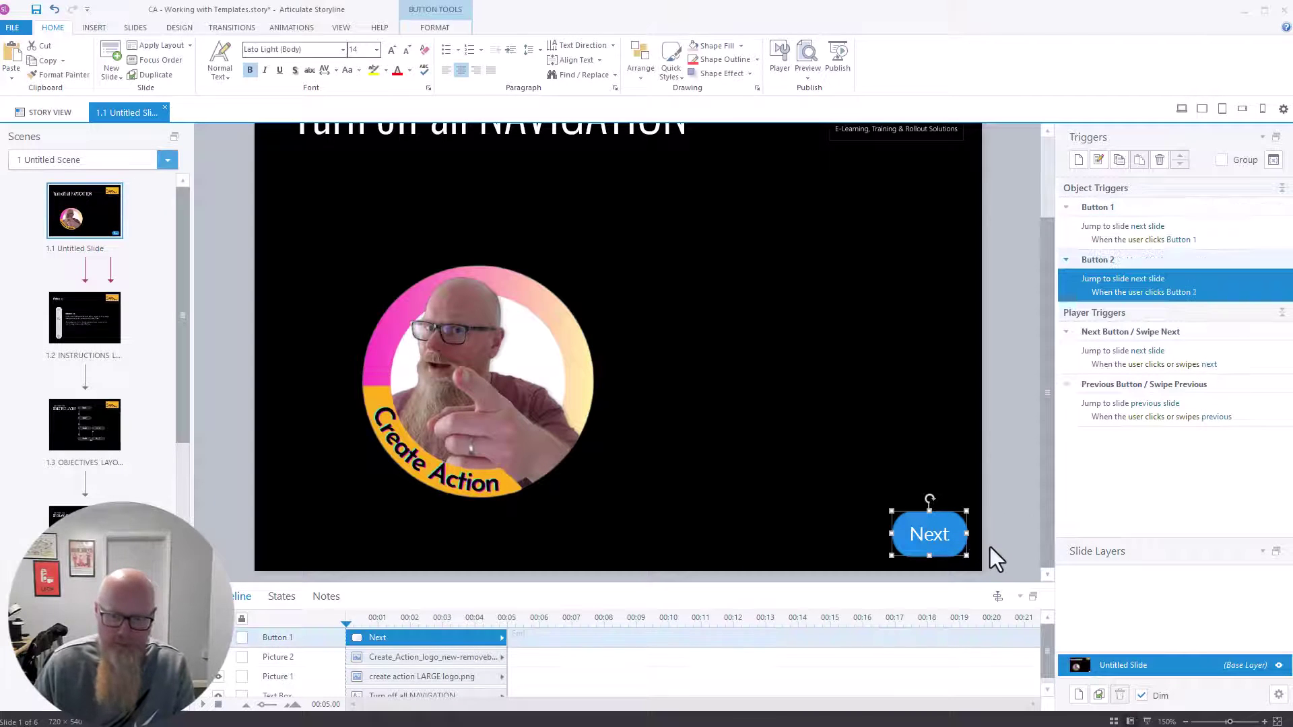
# - Duplicate the Next button, place the copy to its left, and relabel it 'Prev'
pyautogui.hotkey('ctrl', 'd')
pyautogui.moveTo(970, 545); pyautogui.dragTo(862, 539)
pyautogui.write('Prev')
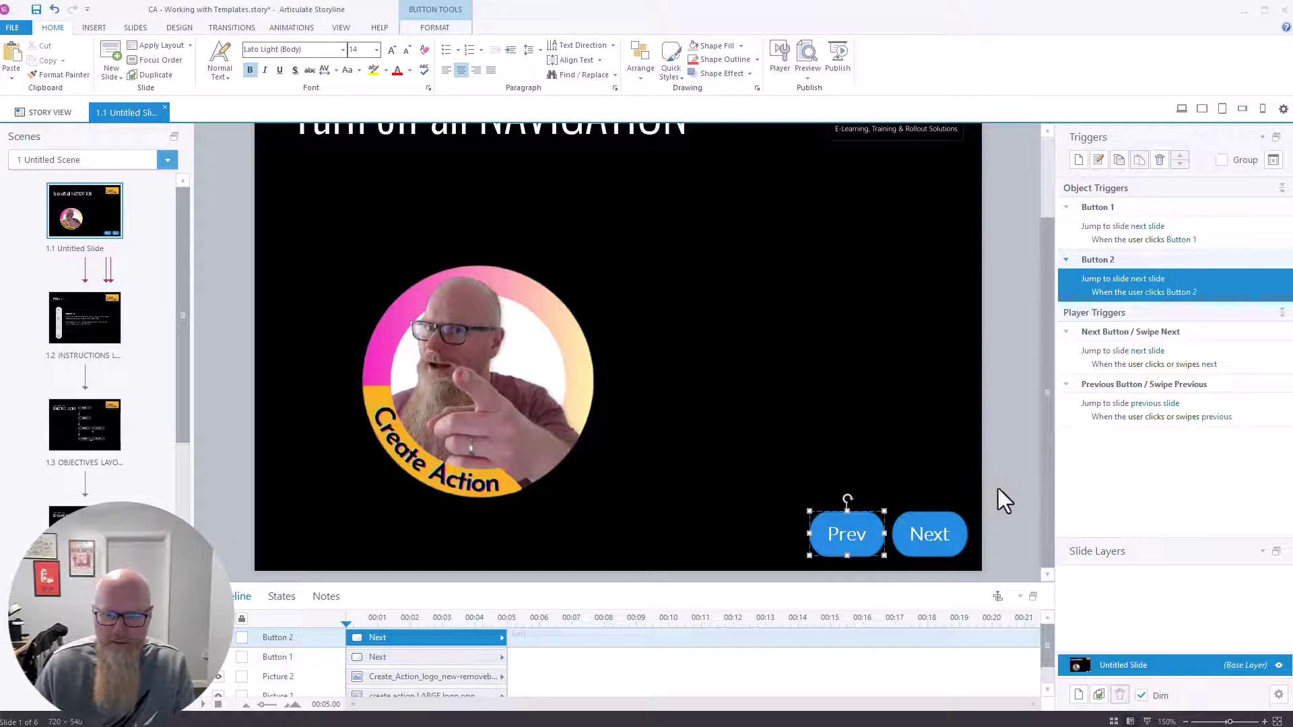
pyautogui.click(998, 488)
# - Change Button 2's Jump to slide trigger destination to the previous slide
pyautogui.click(880, 533)
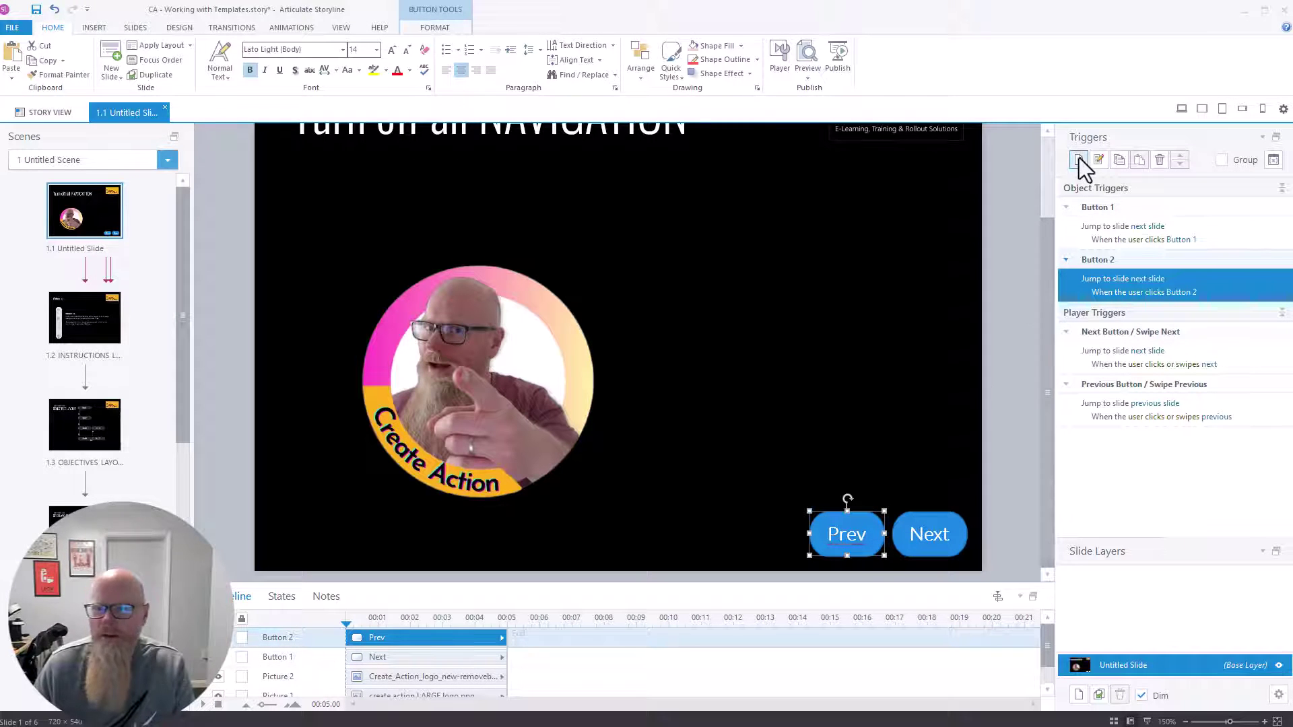
pyautogui.click(1106, 279)
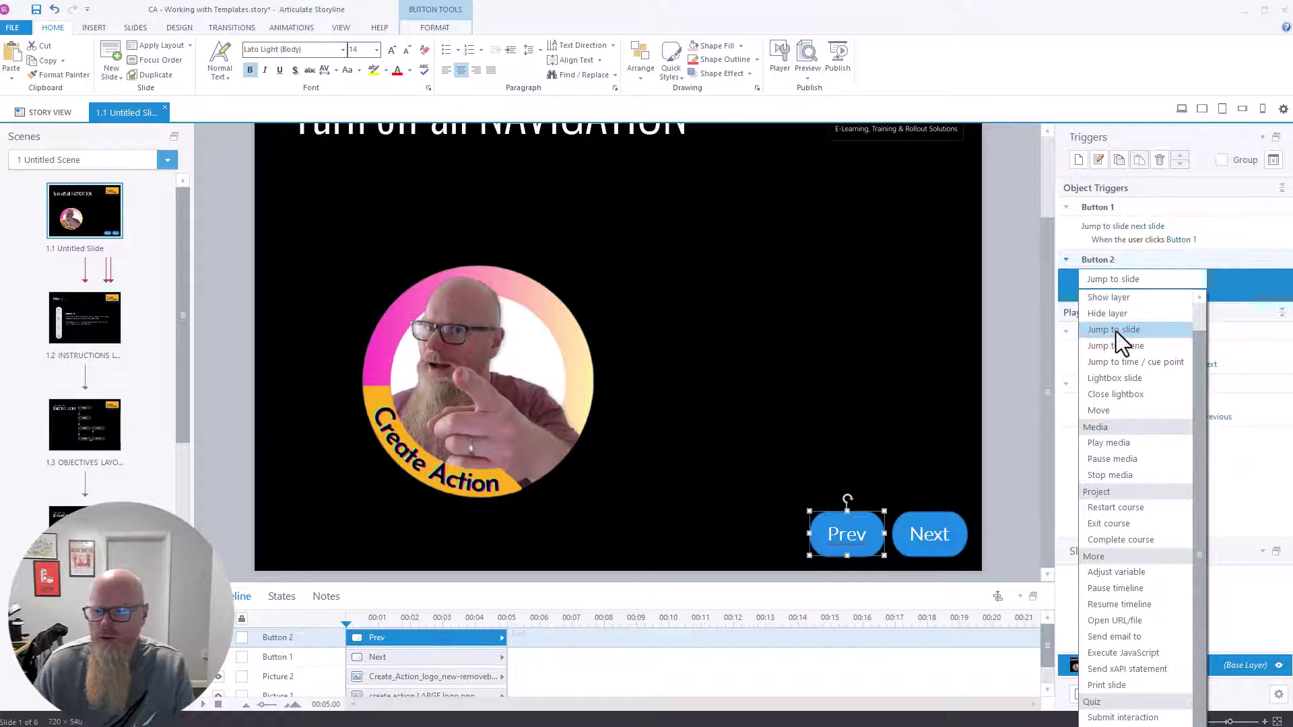
pyautogui.click(1230, 267)
pyautogui.click(1154, 280)
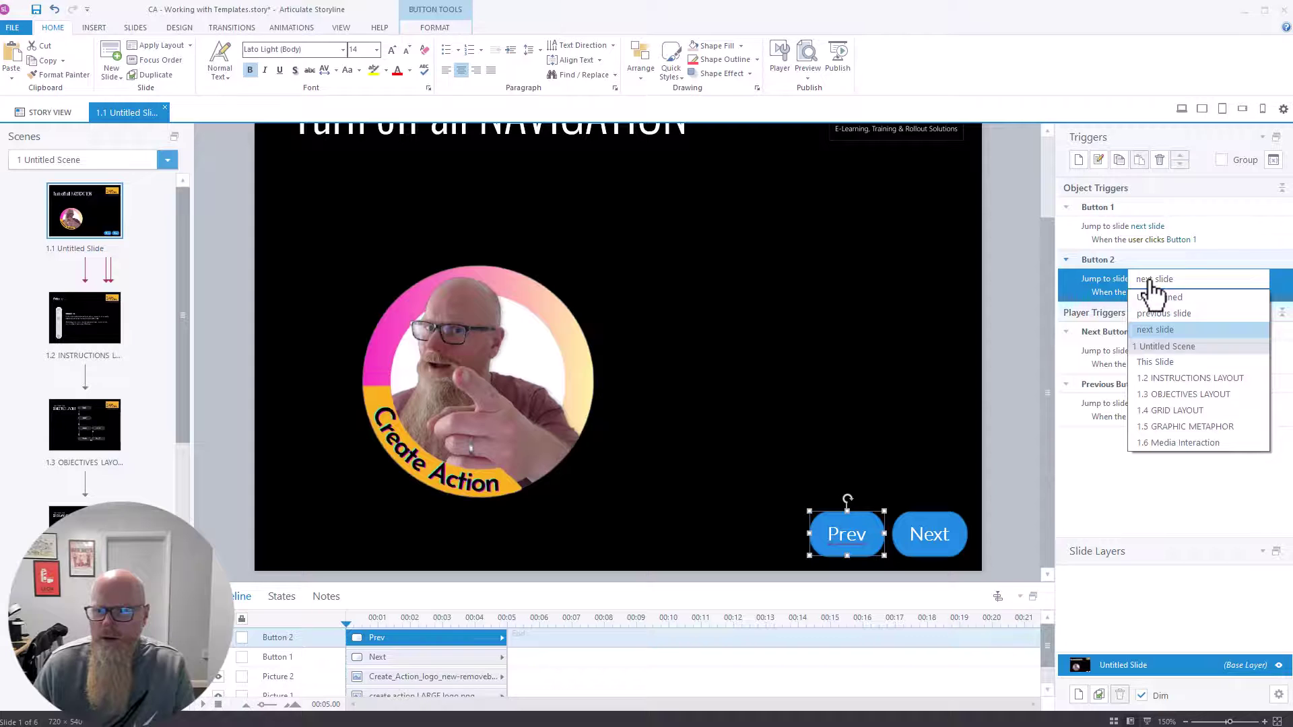
pyautogui.click(1158, 309)
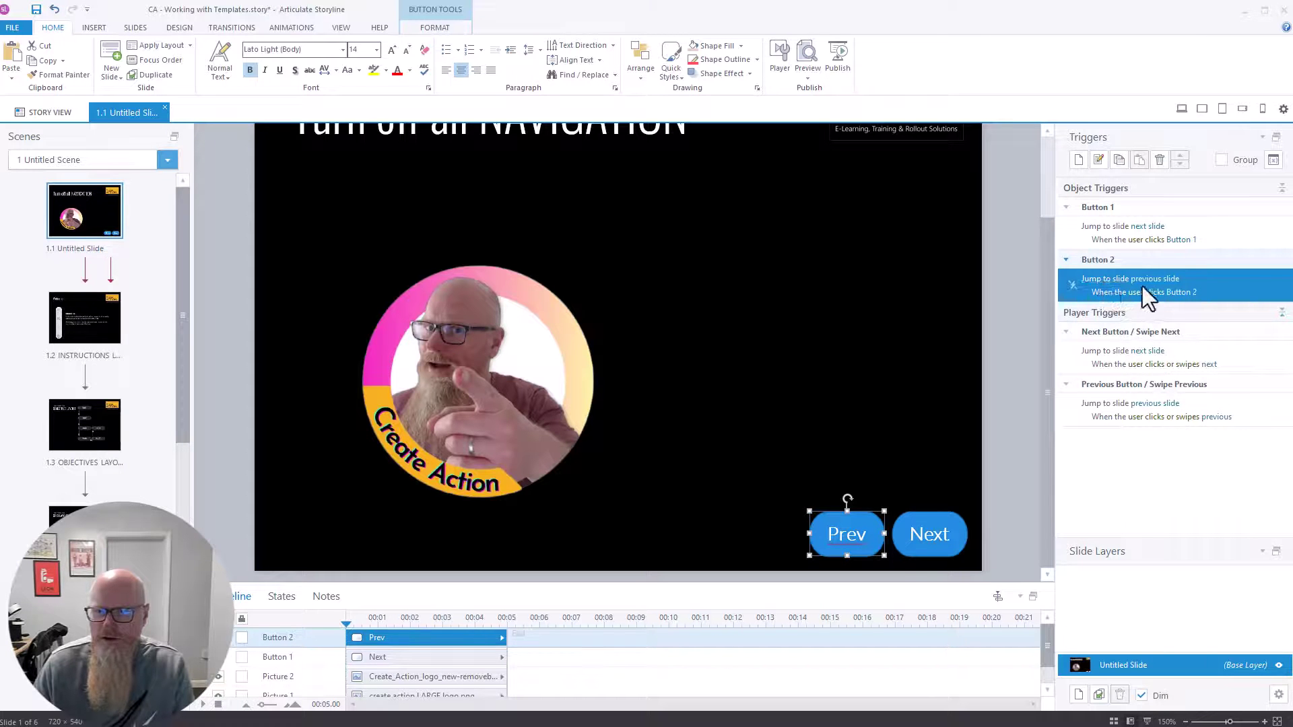
pyautogui.click(1023, 435)
pyautogui.scroll(-1, 832, 386)
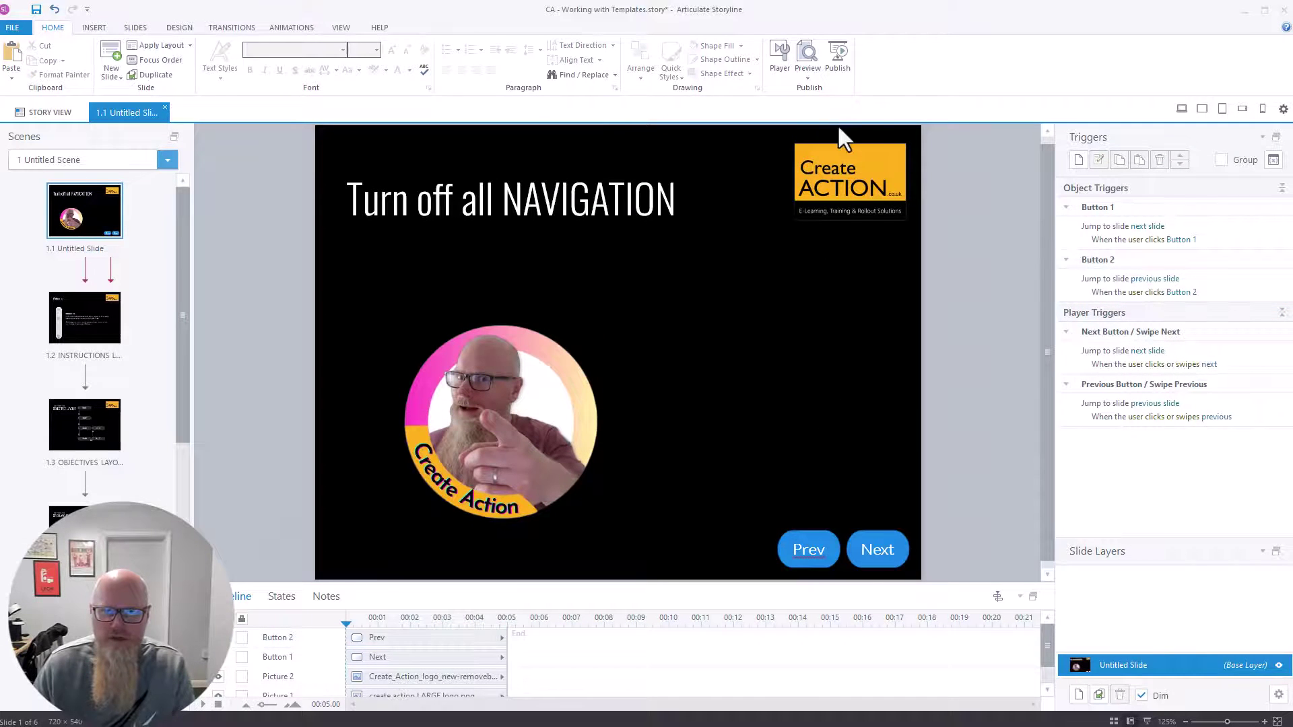
pyautogui.click(810, 78)
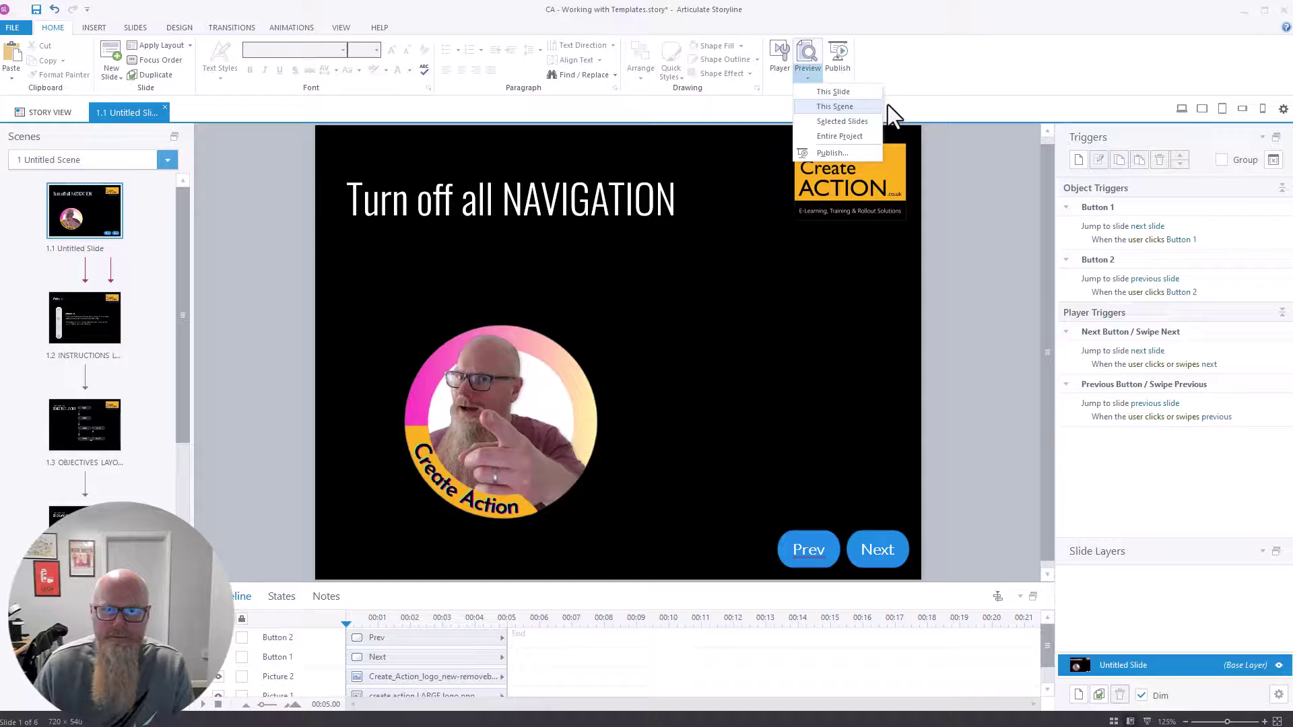
pyautogui.click(850, 139)
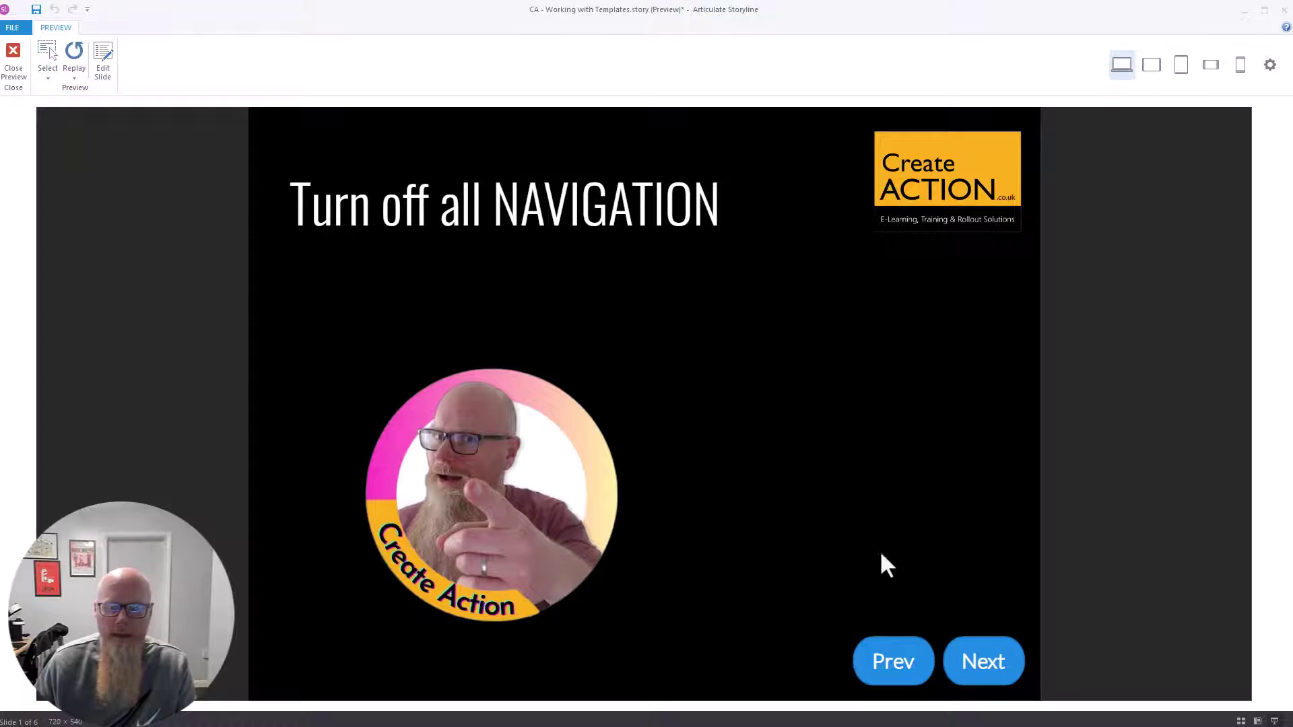
pyautogui.click(1021, 662)
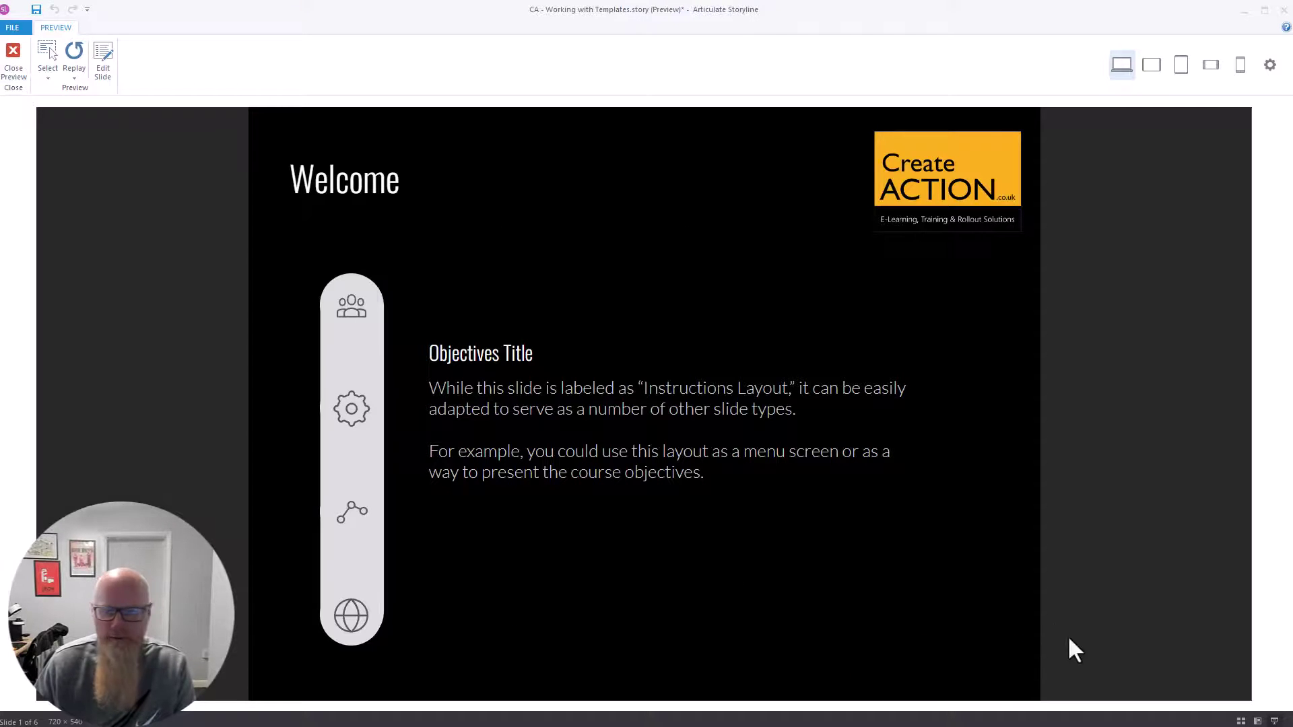
pyautogui.click(21, 75)
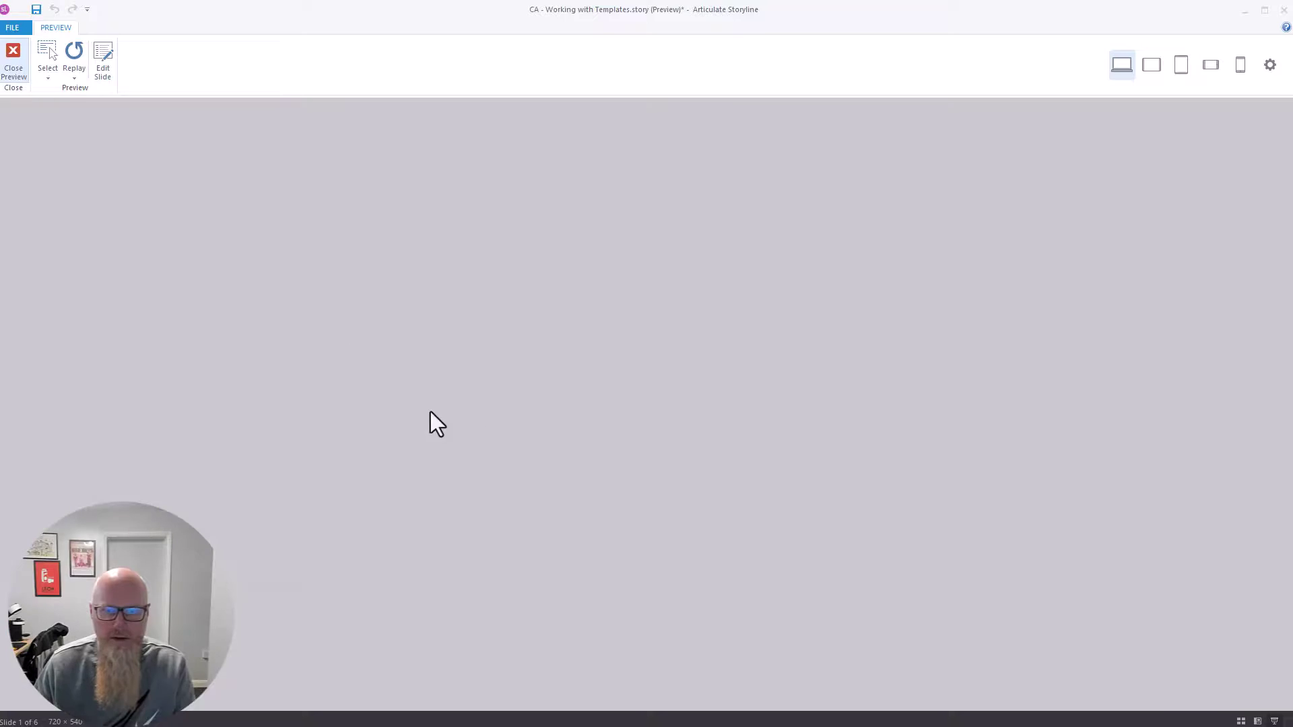
# - Paste the Prev and Next buttons onto slides 1.3 OBJECTIVES LAYOUT, 1.4 GRID LAYOUT and 1.5 GRAPHIC METAPHOR
pyautogui.moveTo(738, 490); pyautogui.dragTo(951, 568)
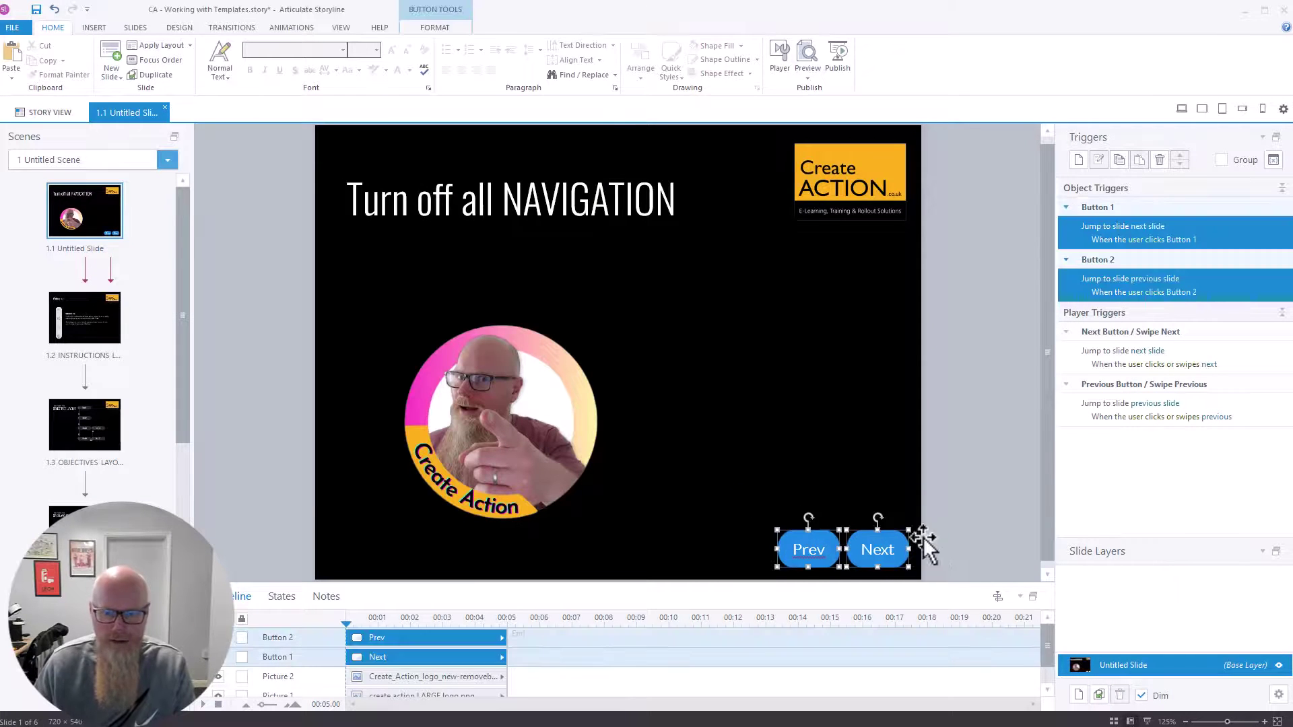
pyautogui.click(164, 313)
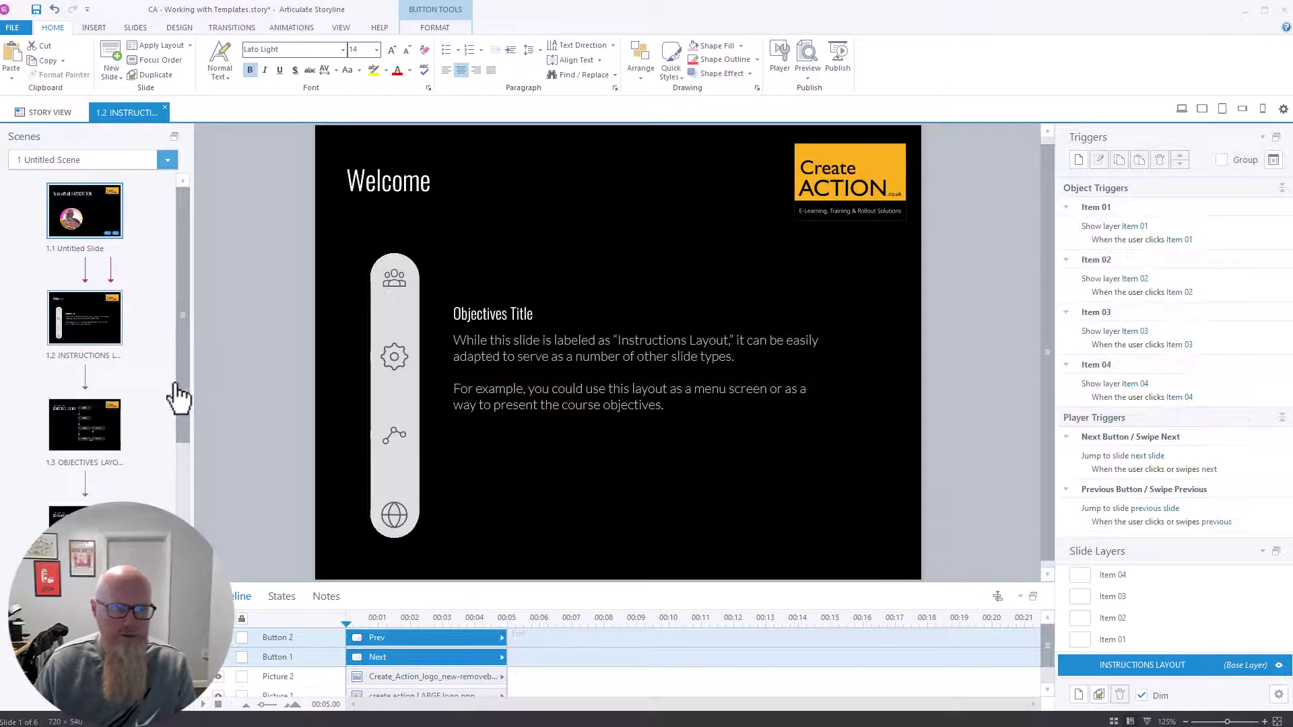
pyautogui.click(95, 441)
pyautogui.hotkey('ctrl', 'v')
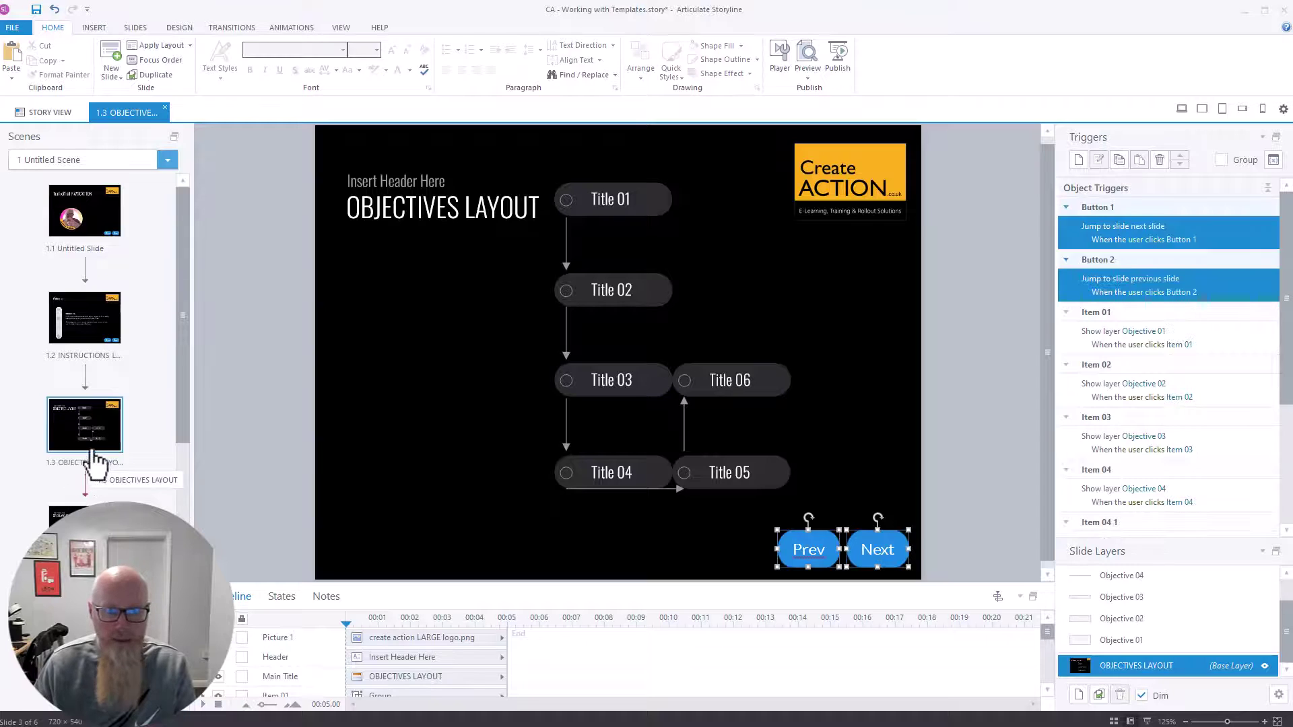
pyautogui.click(85, 532)
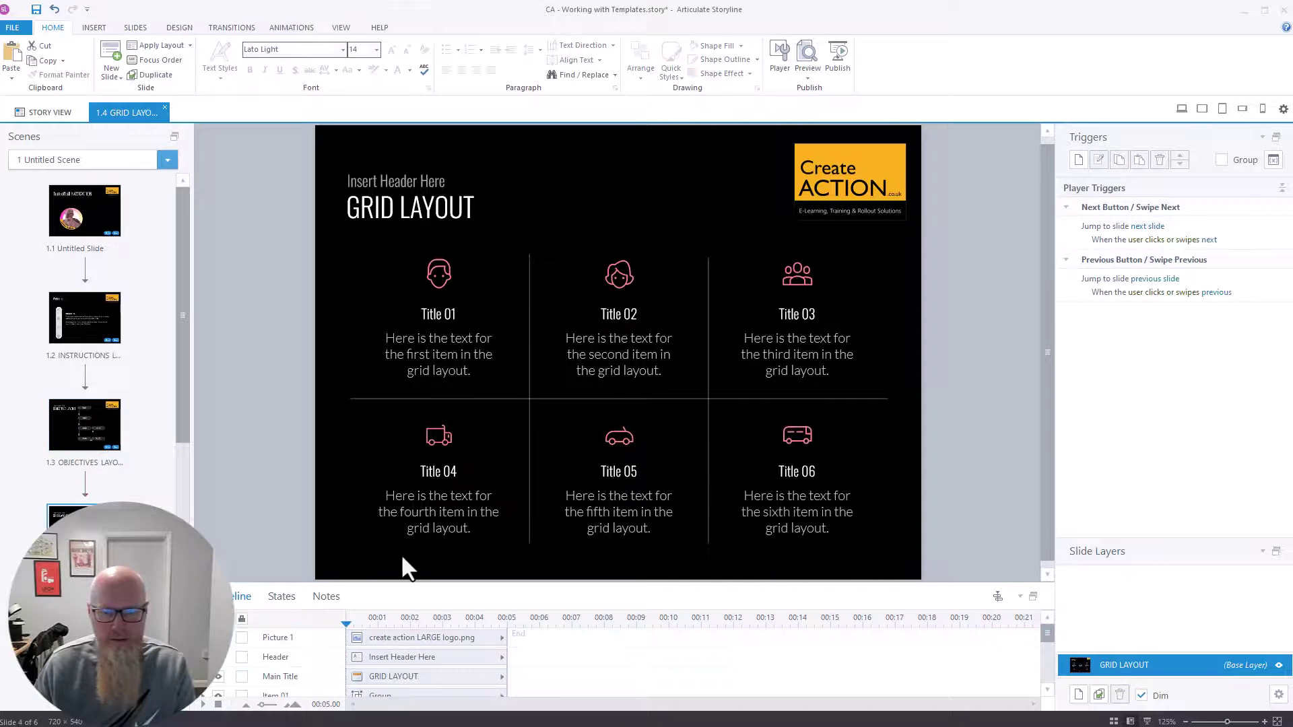
pyautogui.hotkey('ctrl', 'v')
pyautogui.click(85, 640)
pyautogui.hotkey('ctrl', 'v')
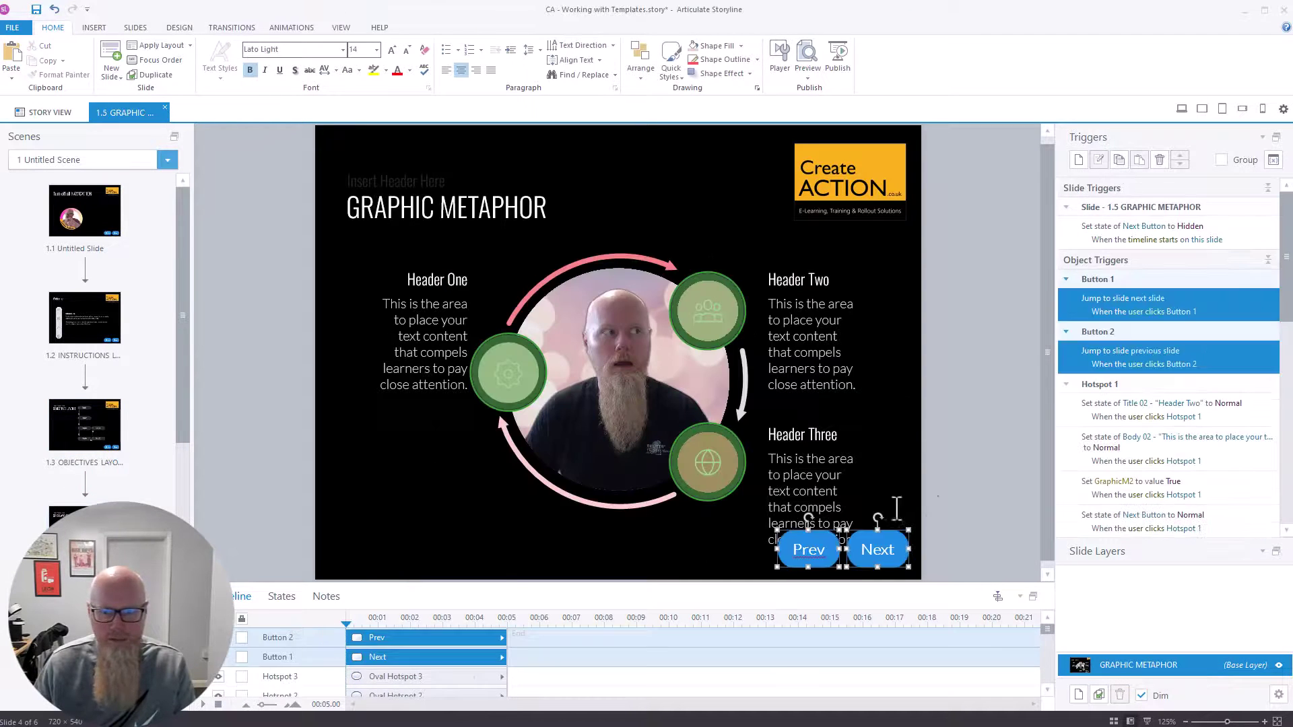
pyautogui.click(997, 466)
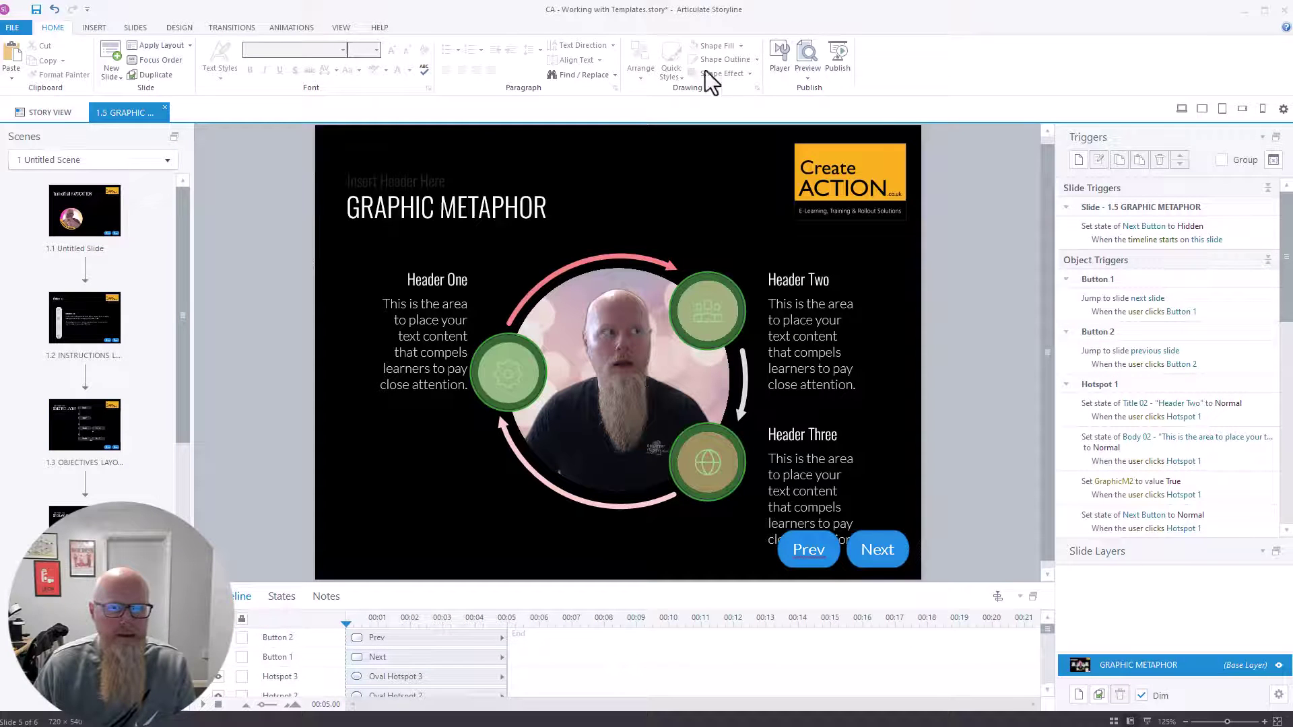
# - Preview the entire project and test Next and Prev between the first three slides
pyautogui.click(807, 76)
pyautogui.click(852, 137)
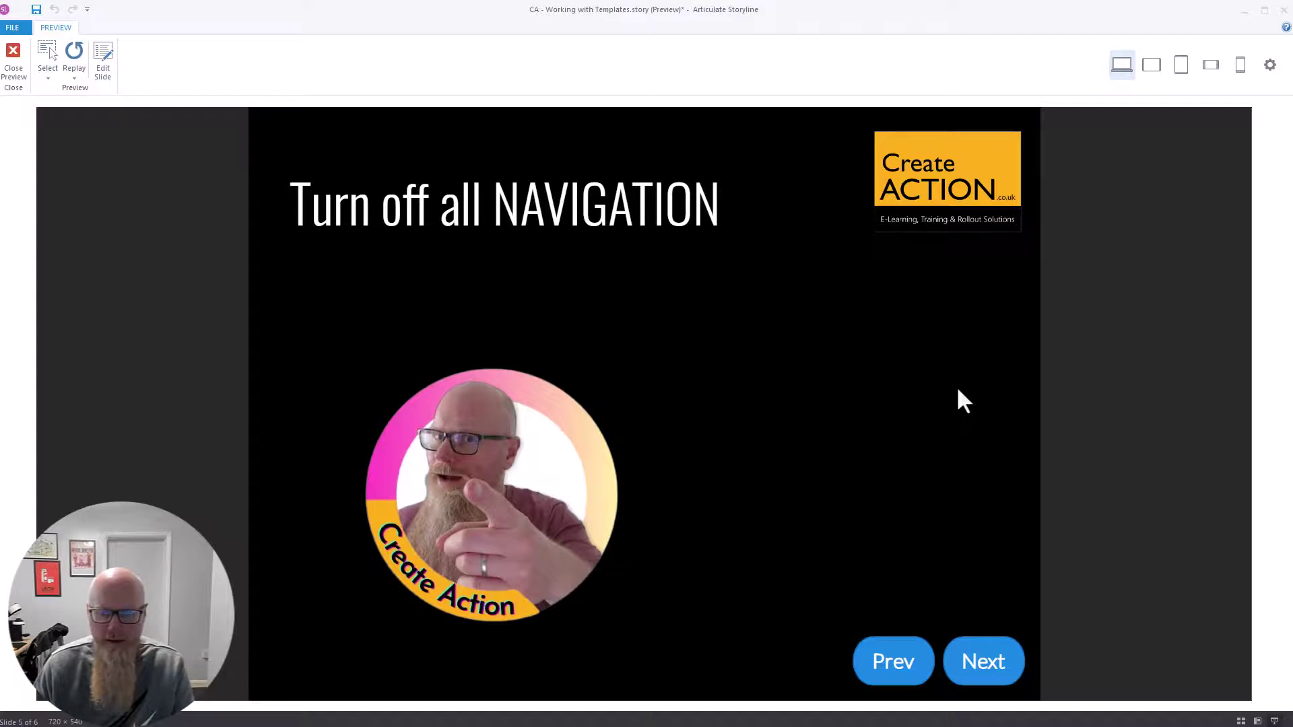
pyautogui.click(995, 679)
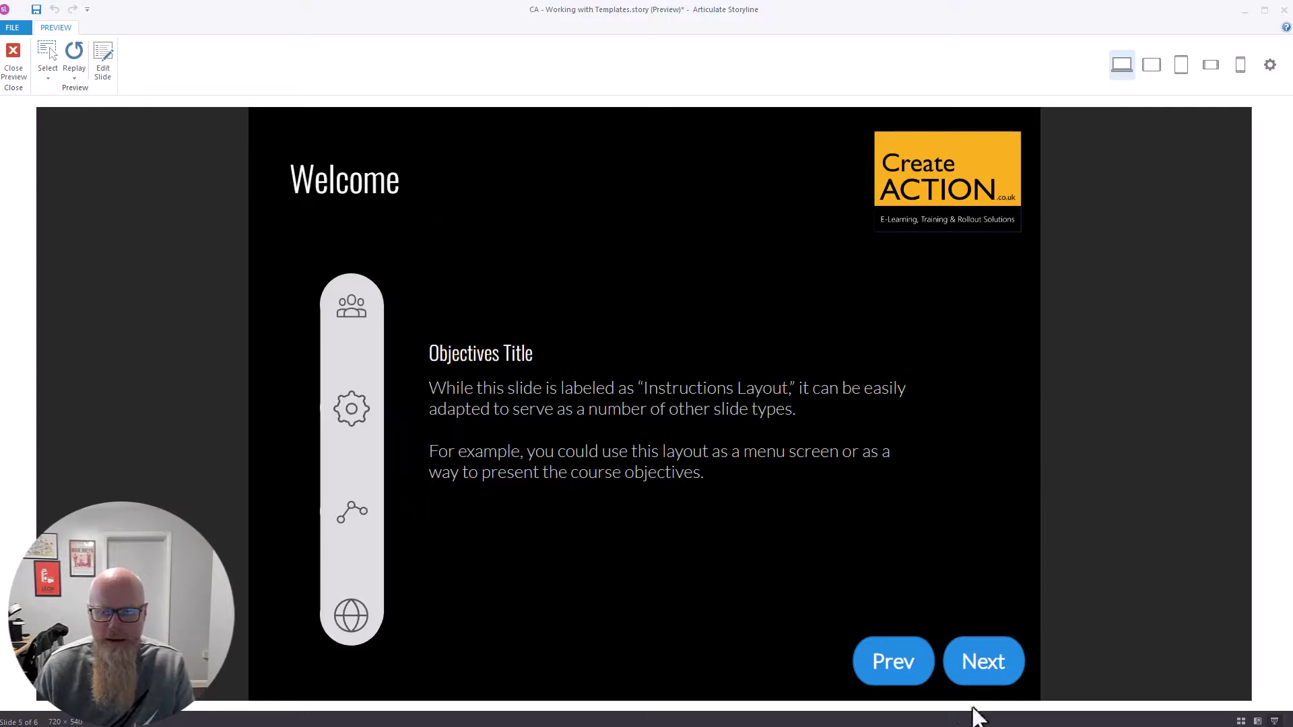
pyautogui.click(1011, 693)
pyautogui.click(895, 693)
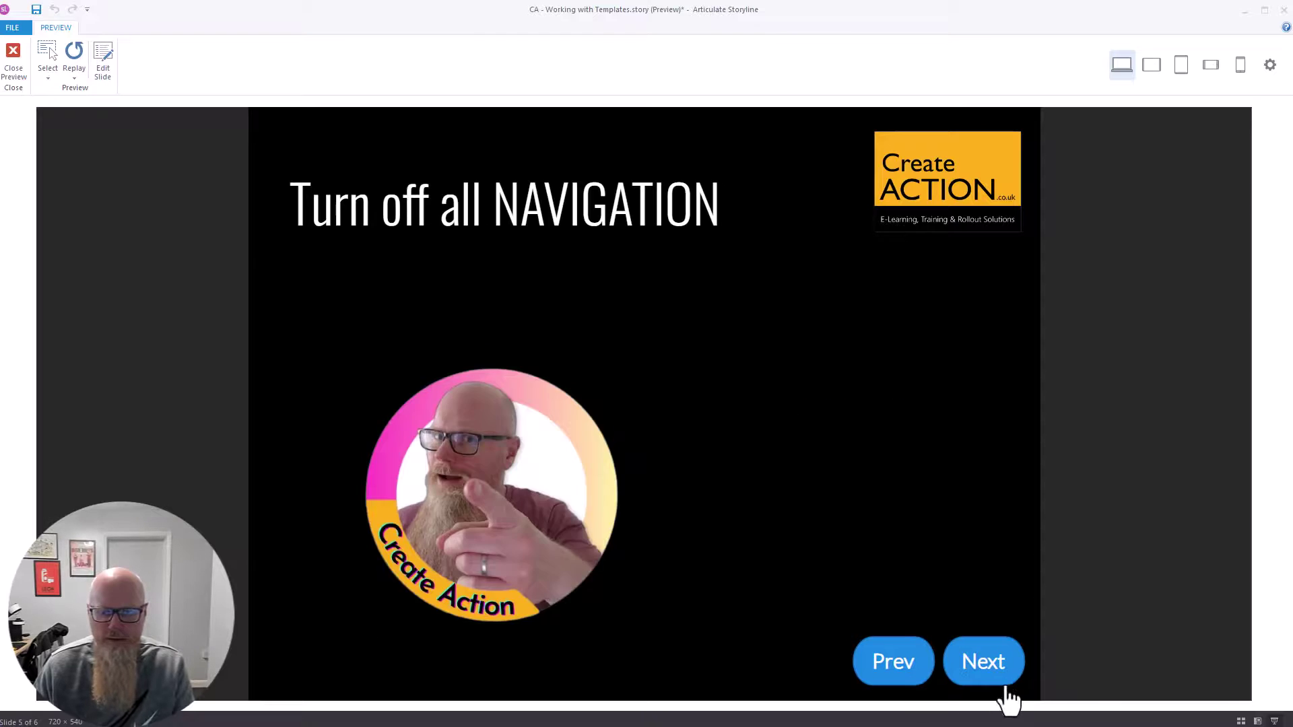
pyautogui.click(1009, 697)
pyautogui.click(1011, 697)
pyautogui.click(903, 685)
pyautogui.click(903, 686)
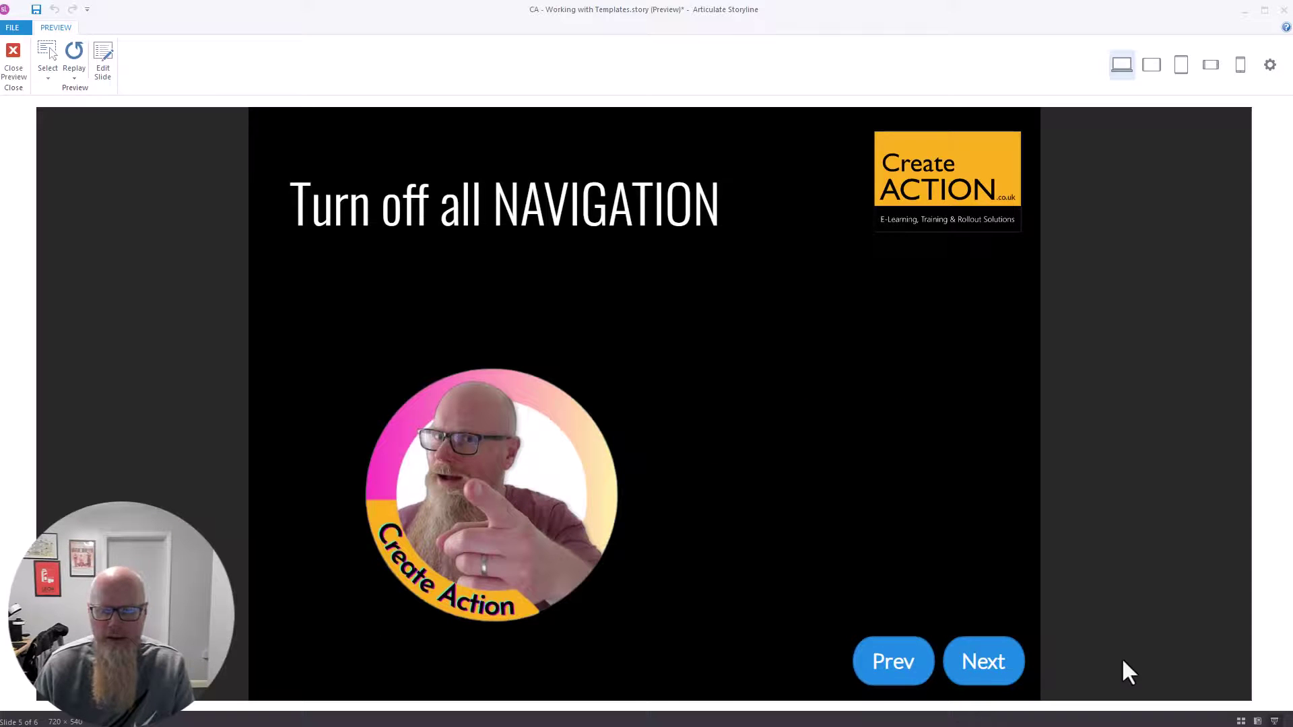
# - Close the preview, then in Player Properties switch Menus & Controls On and back Off
pyautogui.click(12, 58)
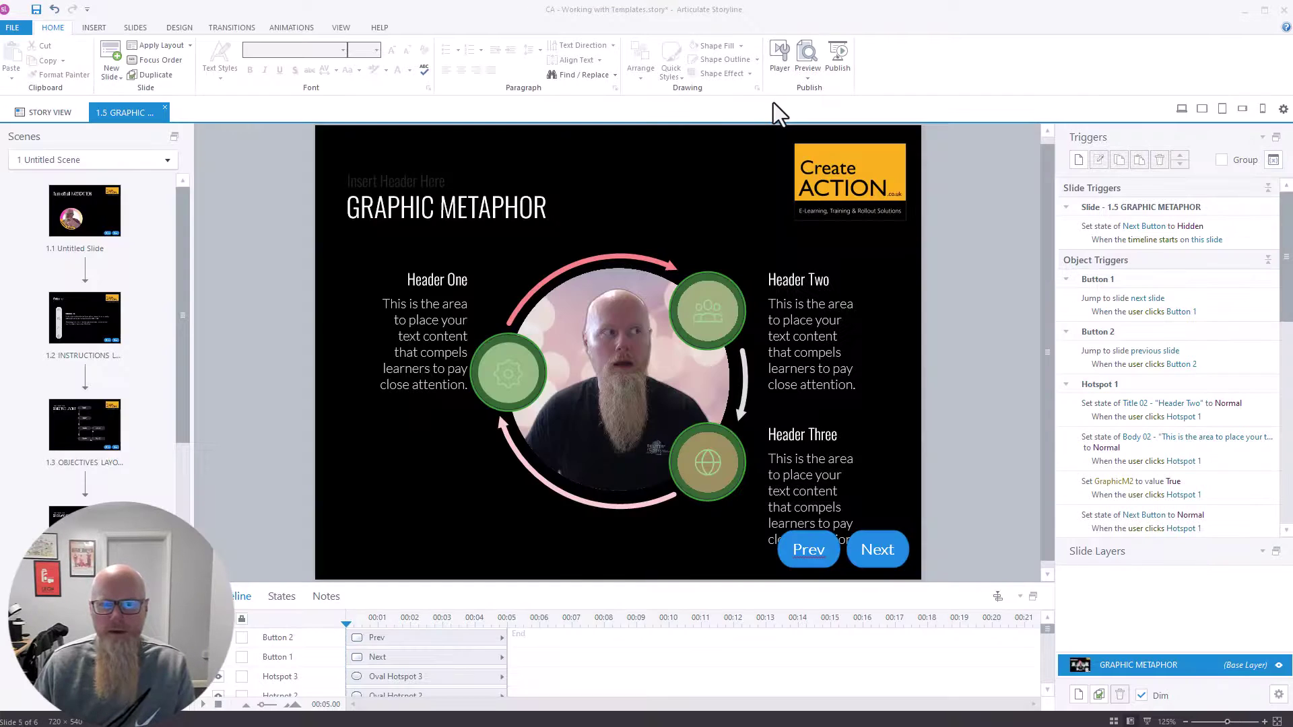
pyautogui.click(780, 58)
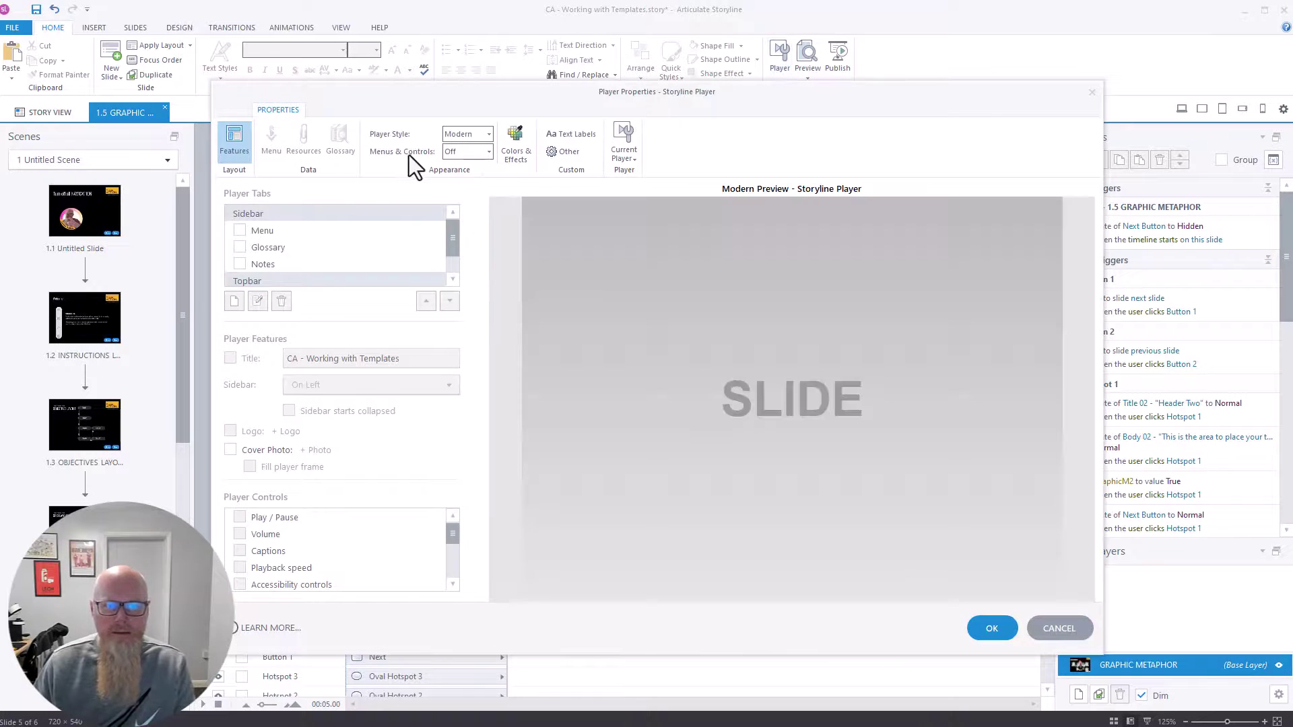
pyautogui.click(475, 156)
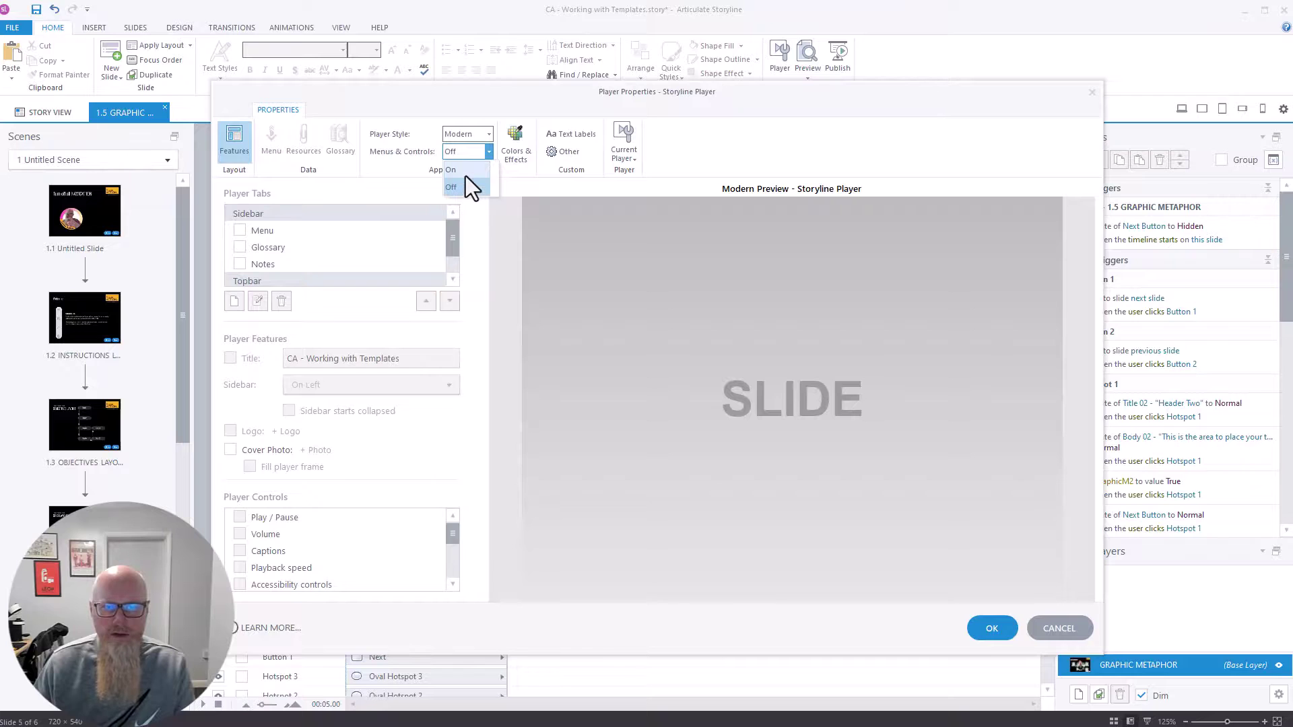
pyautogui.click(458, 170)
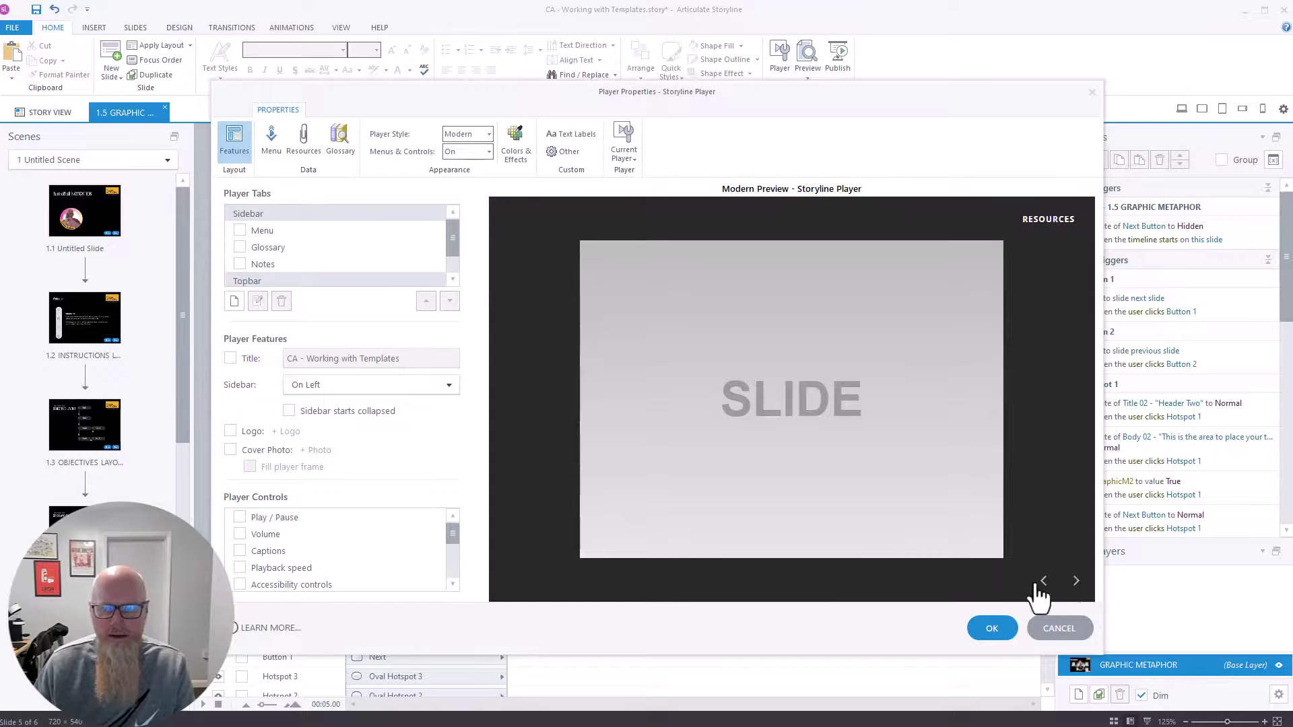
pyautogui.click(469, 152)
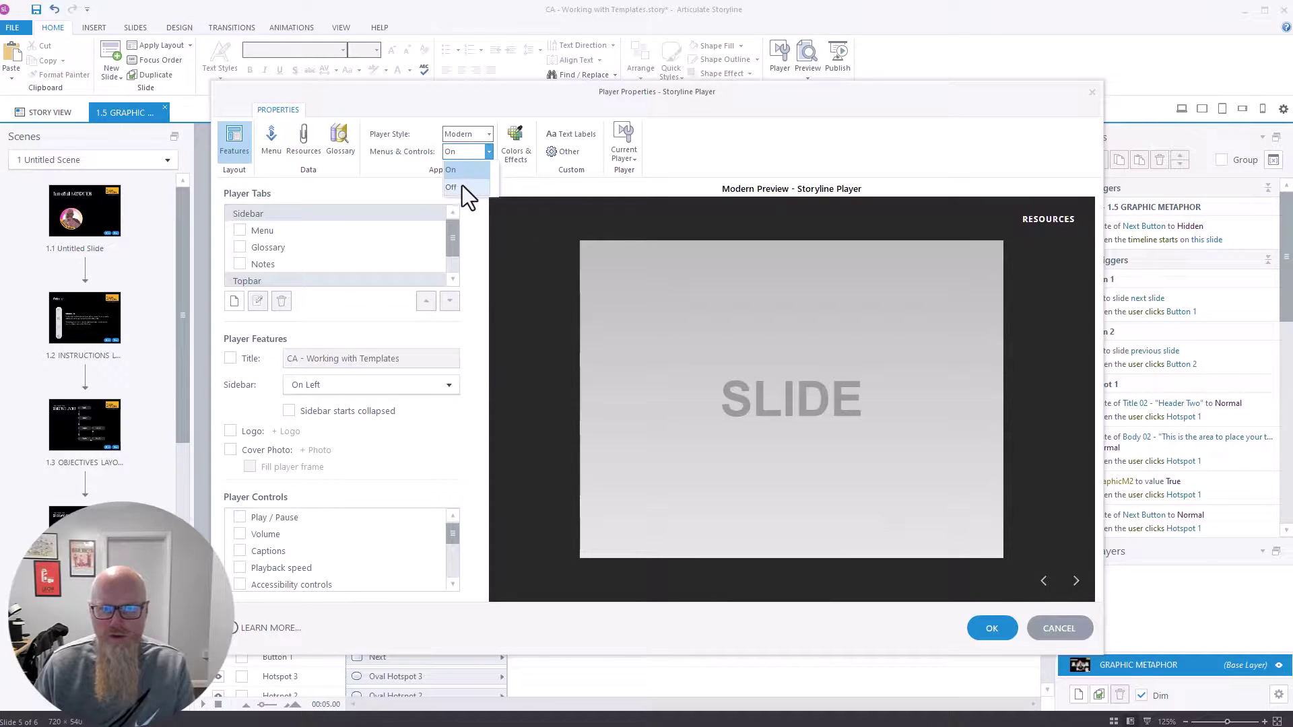
pyautogui.click(462, 185)
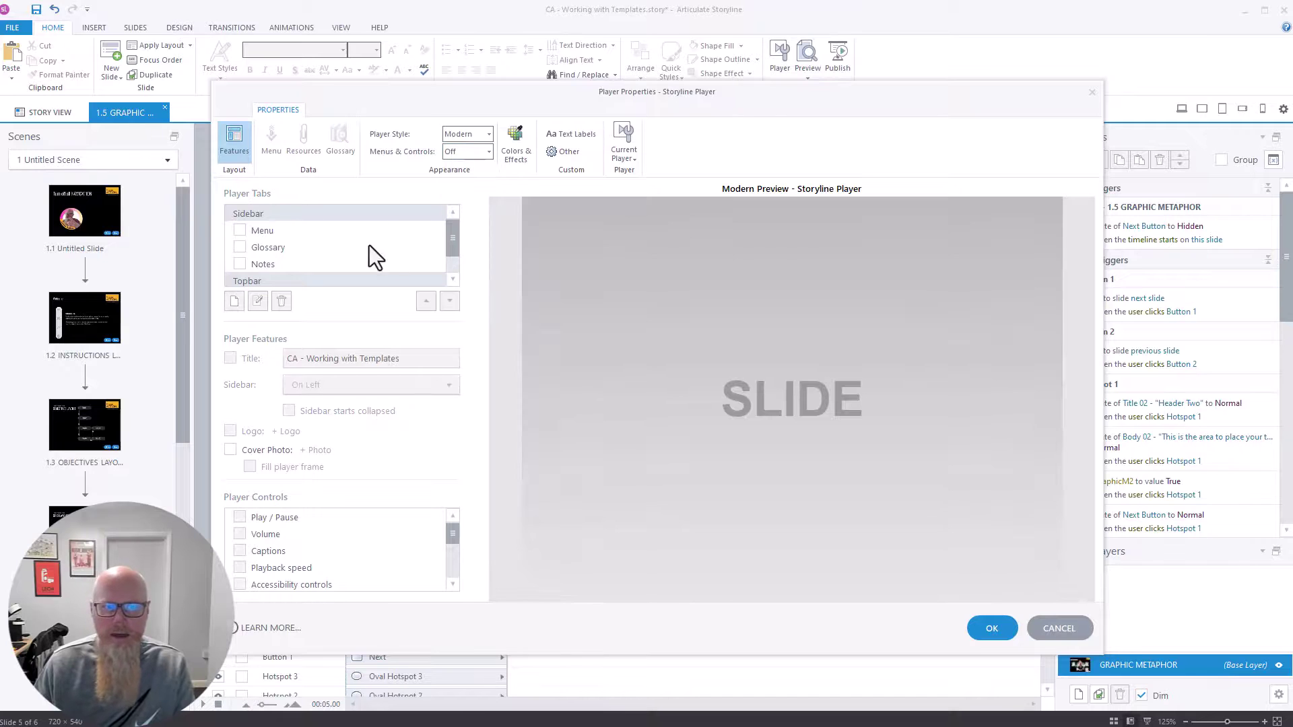